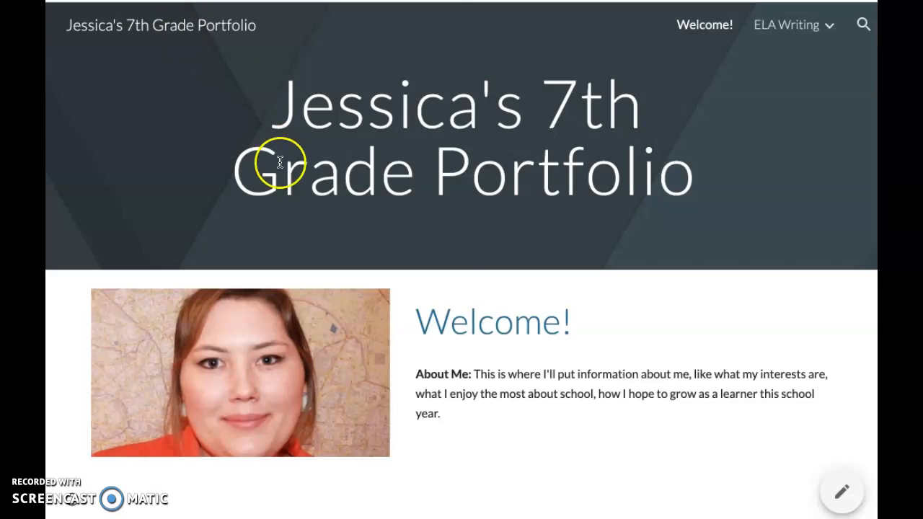
# Step: Examine the sample portfolio's Welcome page, then open its ELA Writing page and review the subpages listed under it
pyautogui.scroll(-1, 552, 272)
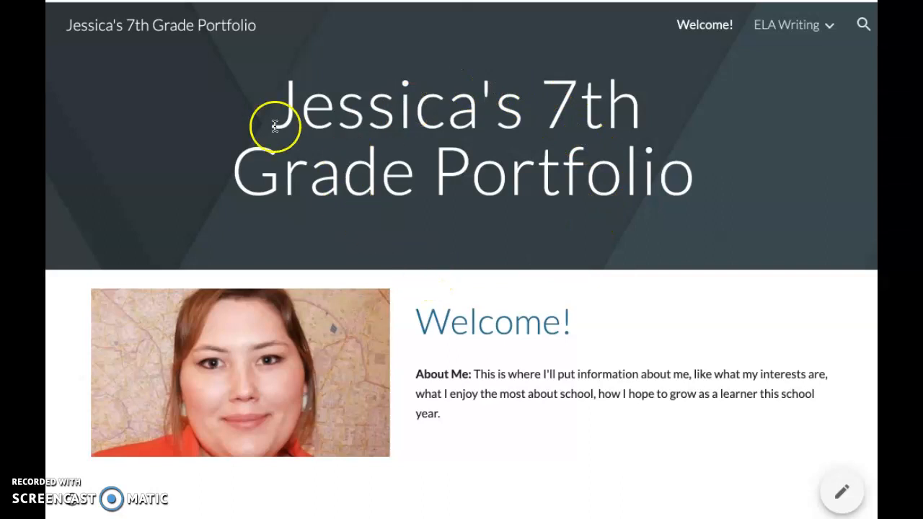
pyautogui.click(152, 32)
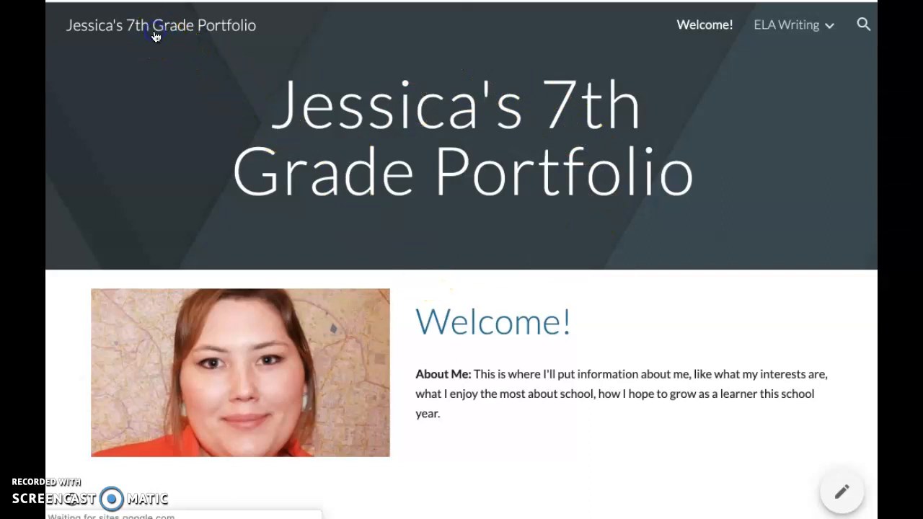
pyautogui.moveTo(282, 113); pyautogui.dragTo(670, 177)
pyautogui.click(724, 180)
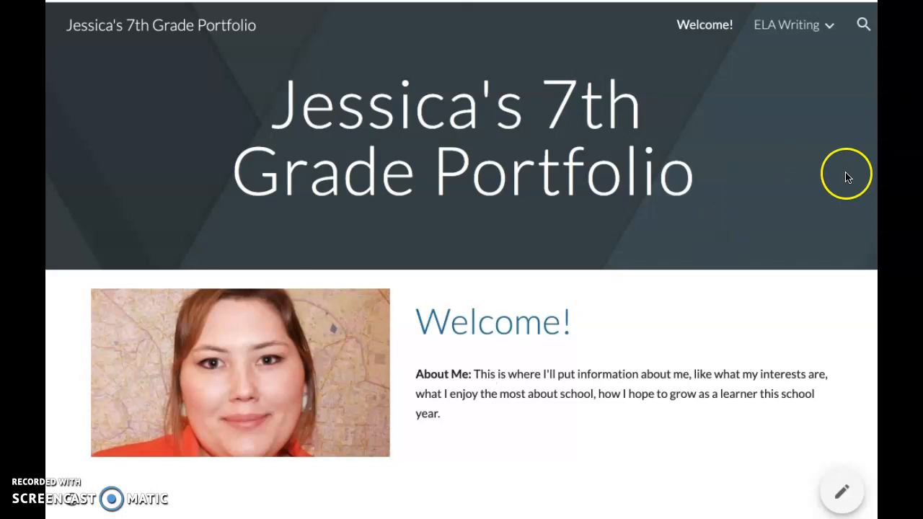
pyautogui.moveTo(820, 25)
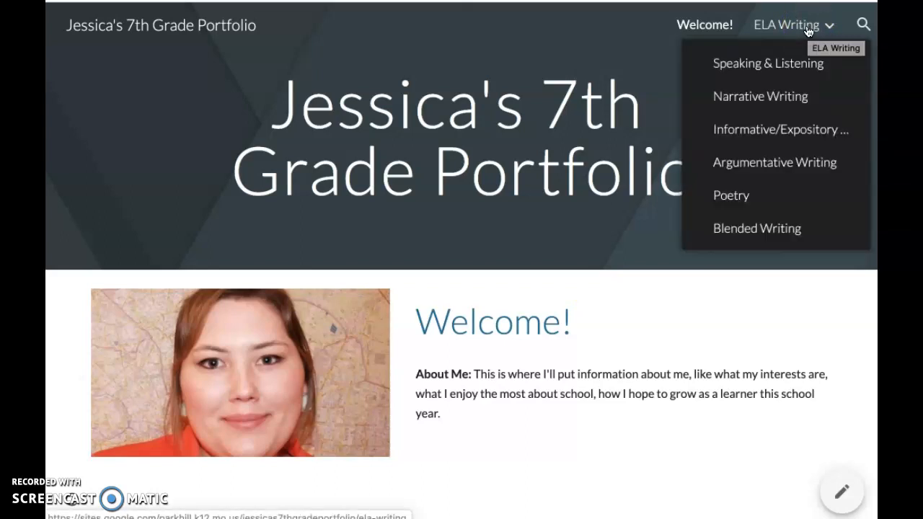
pyautogui.click(807, 29)
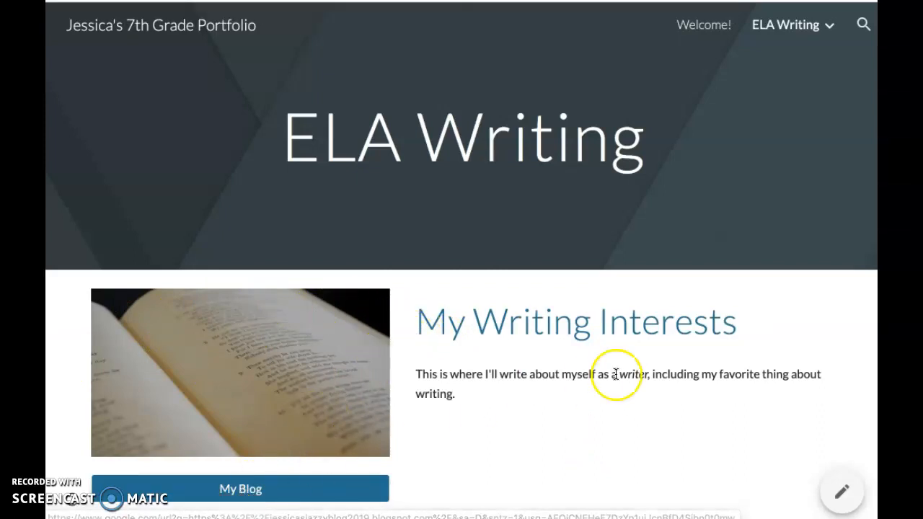
pyautogui.moveTo(829, 25)
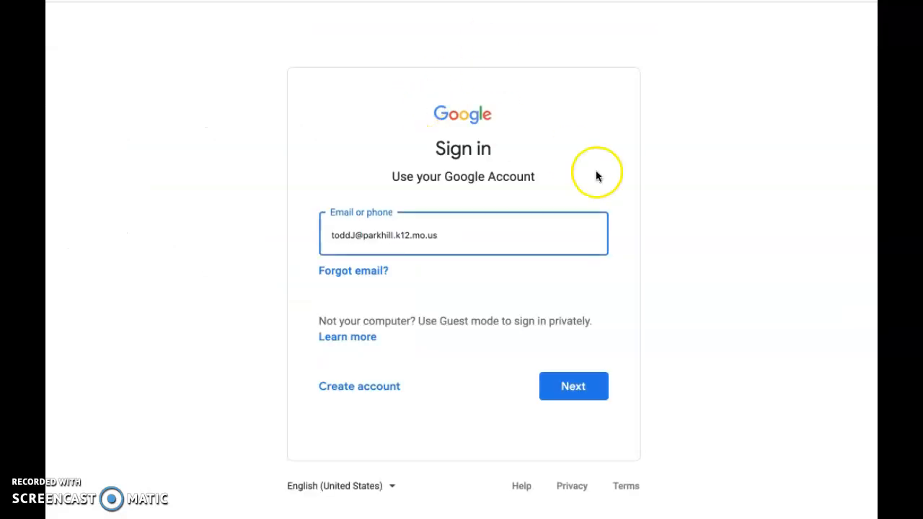
# Step: Sign in to the Google account and go to the new Google Sites home page
pyautogui.click(583, 396)
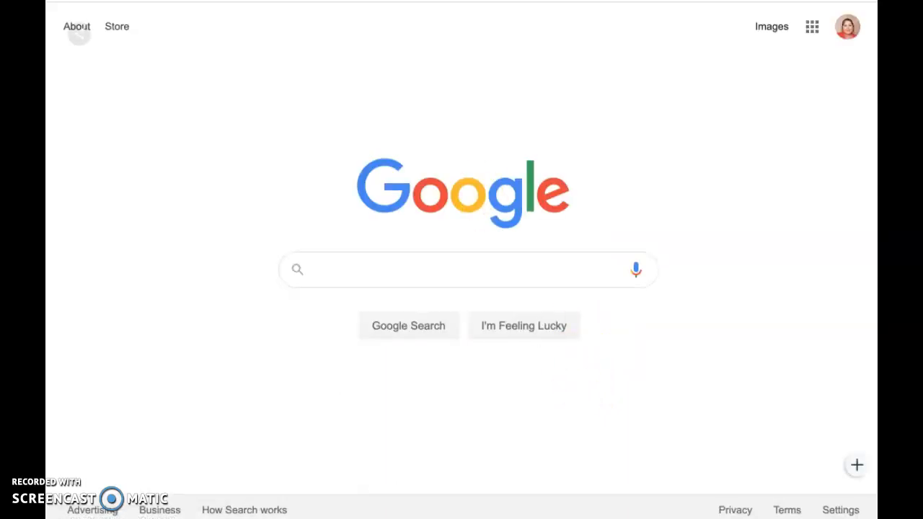
pyautogui.write('site')
pyautogui.press('Return')
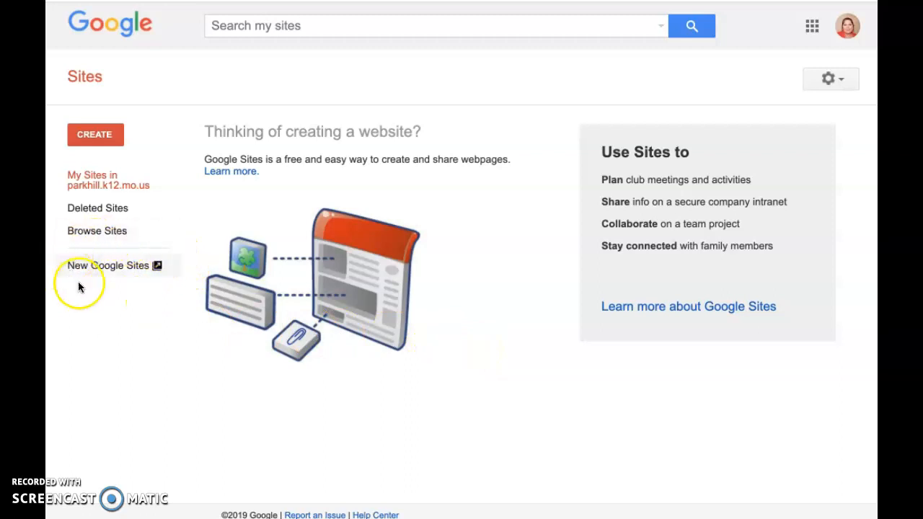
pyautogui.click(136, 267)
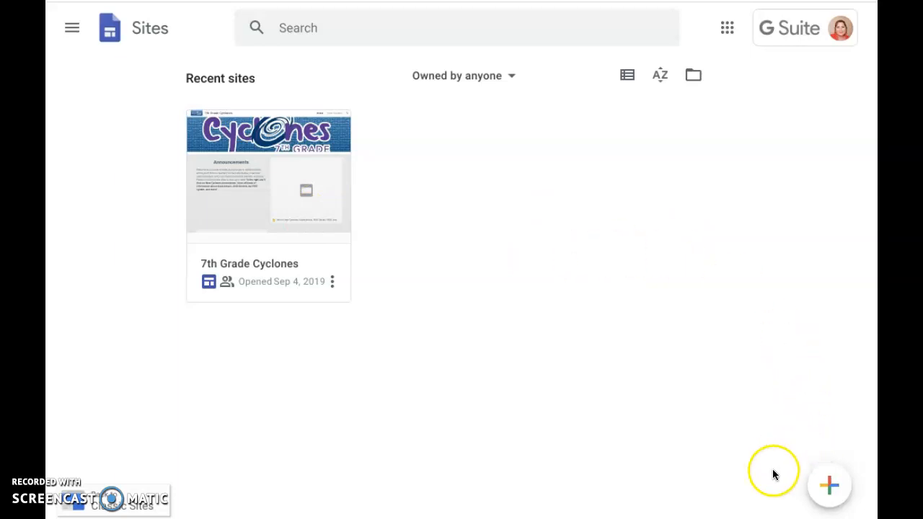
# Step: Create a blank new site and name its document with the owner's first name followed by "'s 7th Grade Portfolio"
pyautogui.click(830, 487)
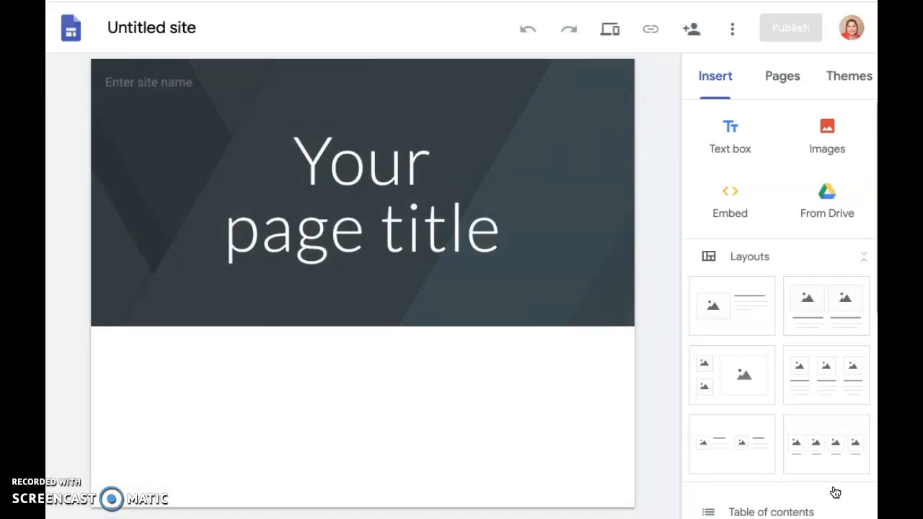
pyautogui.click(165, 27)
pyautogui.write('Je')
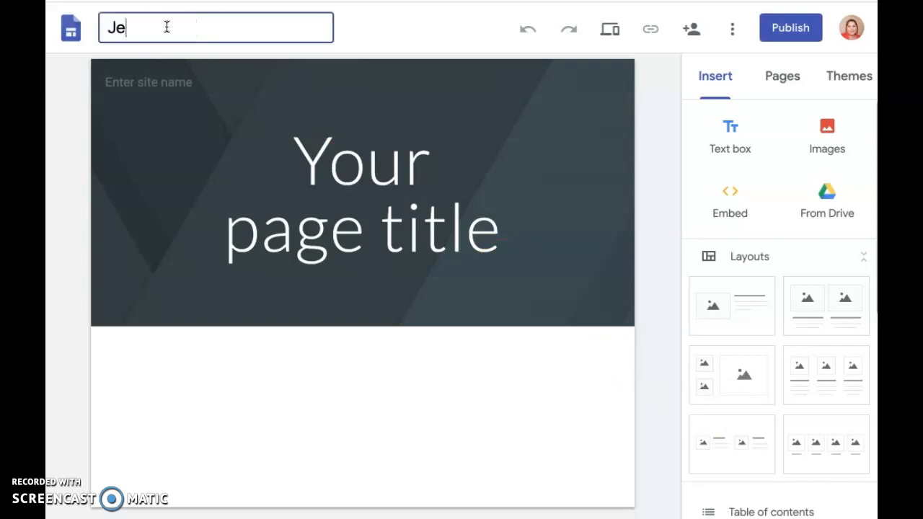
pyautogui.write("ssica's 7th Grade ")
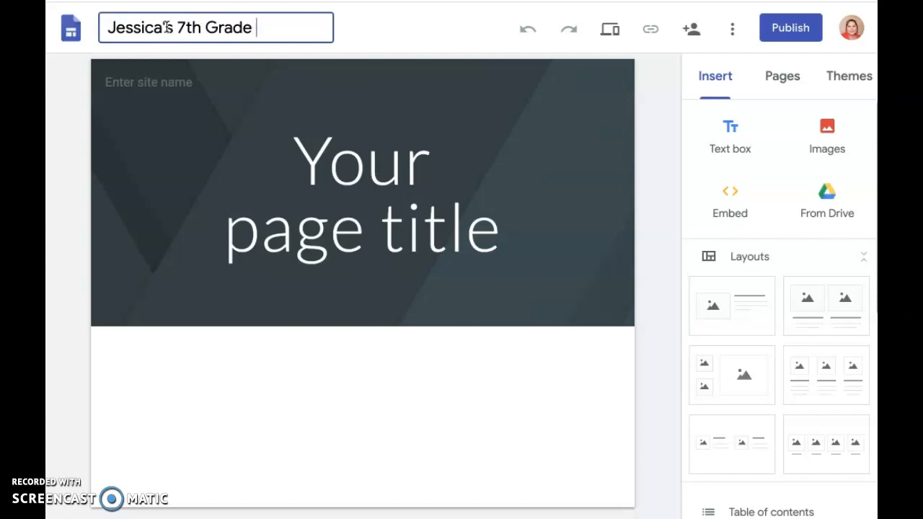
pyautogui.write('Portfolio')
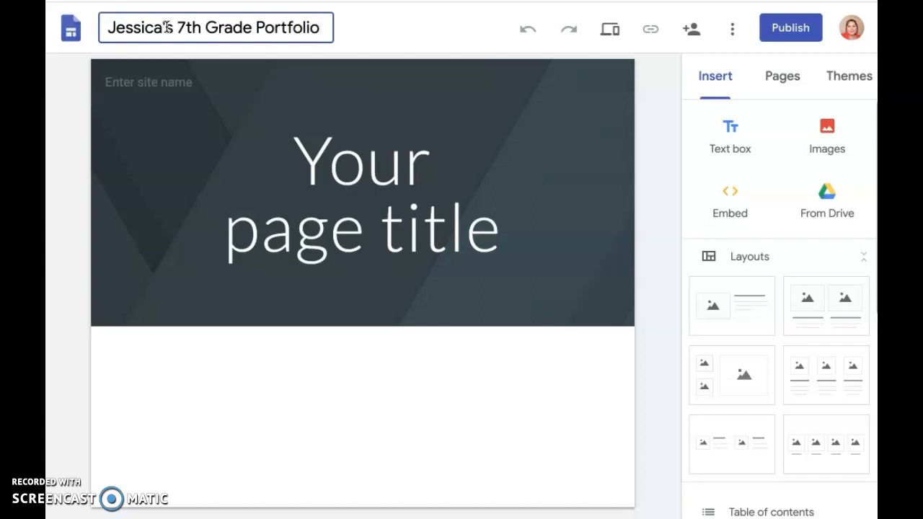
# Step: Replace the placeholder page title in the header with the owner's first name followed by "'s 7th Grade Portfolio"
pyautogui.click(411, 168)
pyautogui.tripleClick(423, 176)
pyautogui.click(543, 212)
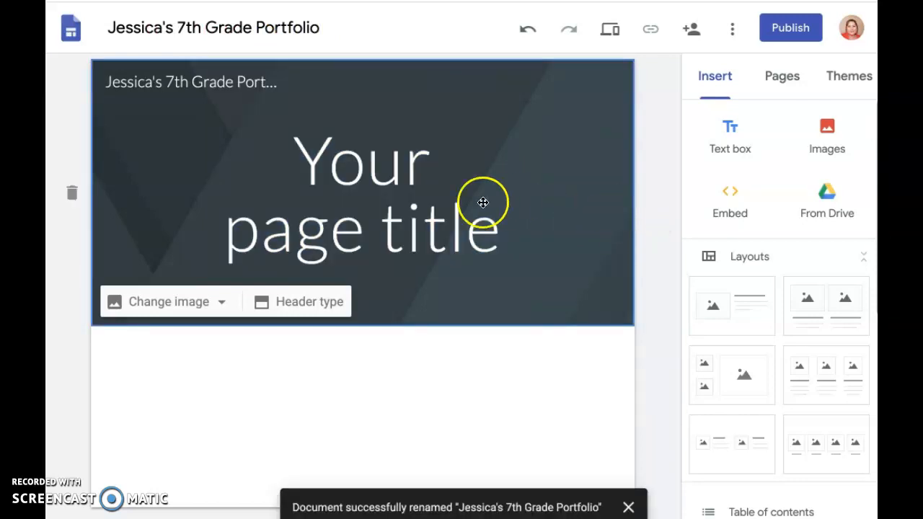
pyautogui.tripleClick(436, 201)
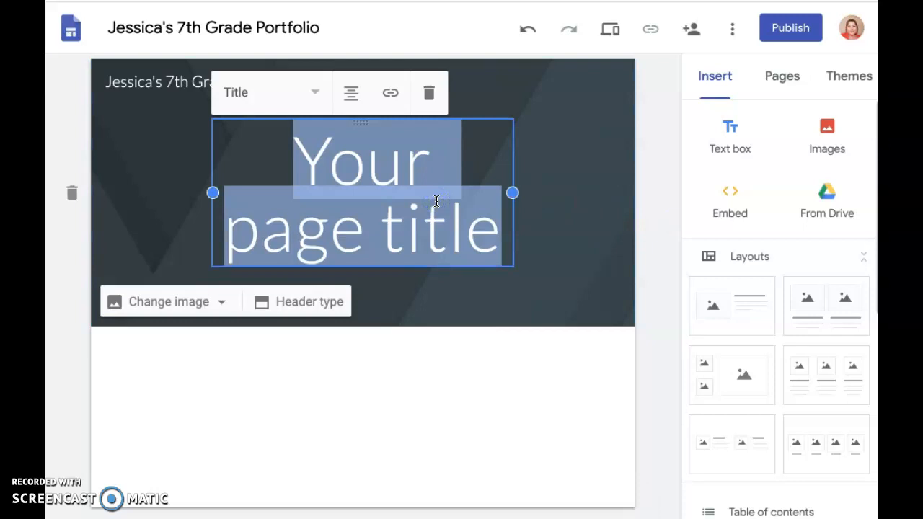
pyautogui.write('J')
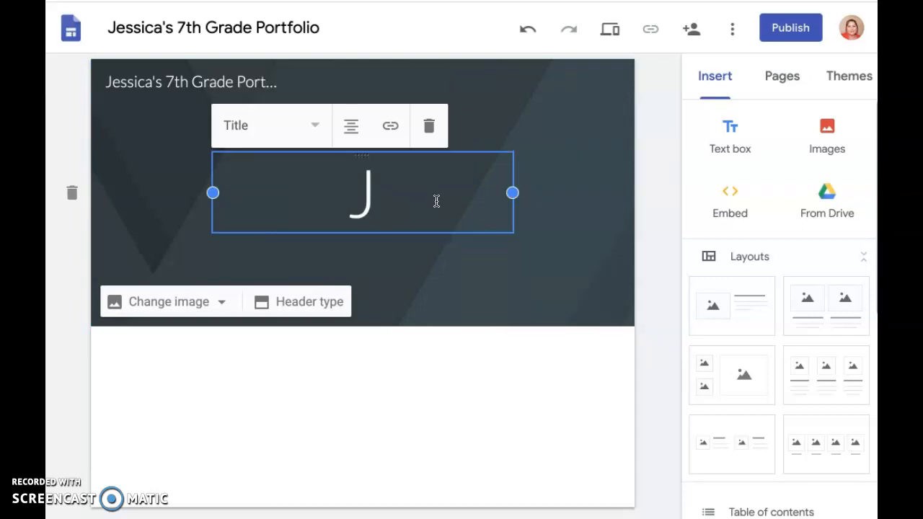
pyautogui.write("essica's 7")
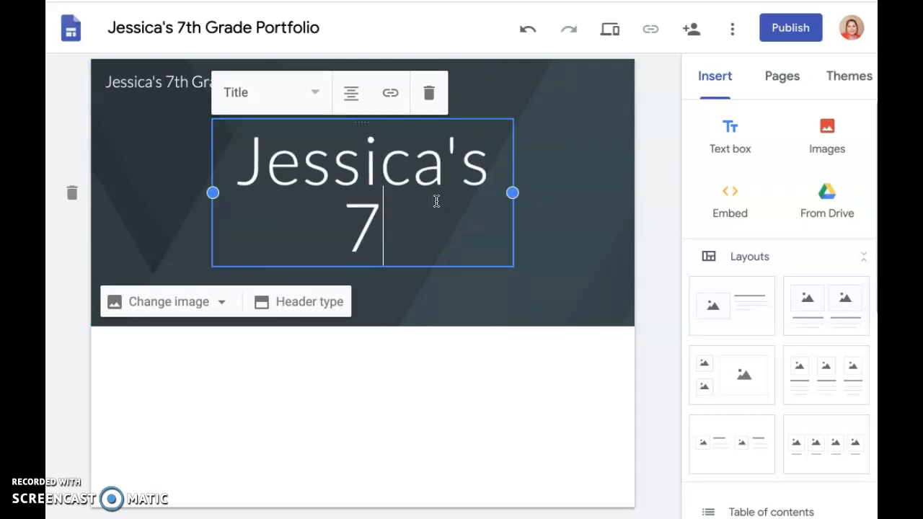
pyautogui.write('th Grade Portfo')
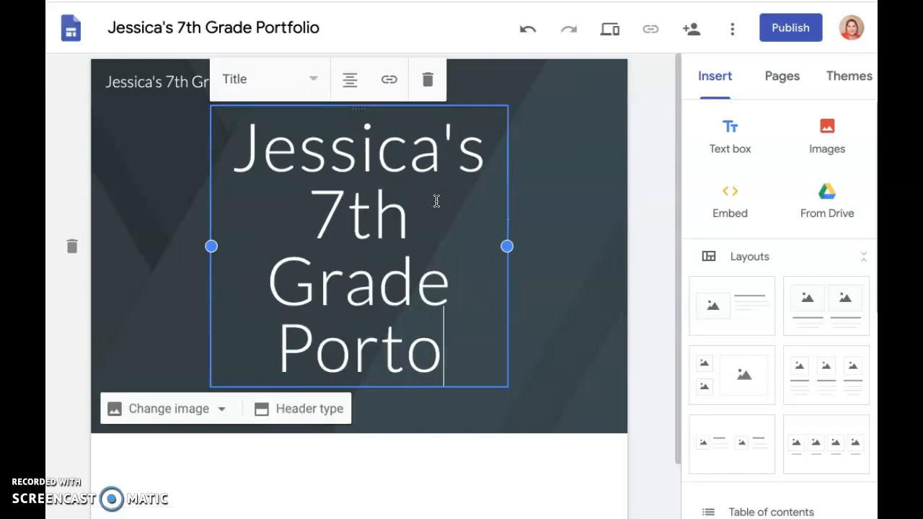
pyautogui.write('lio')
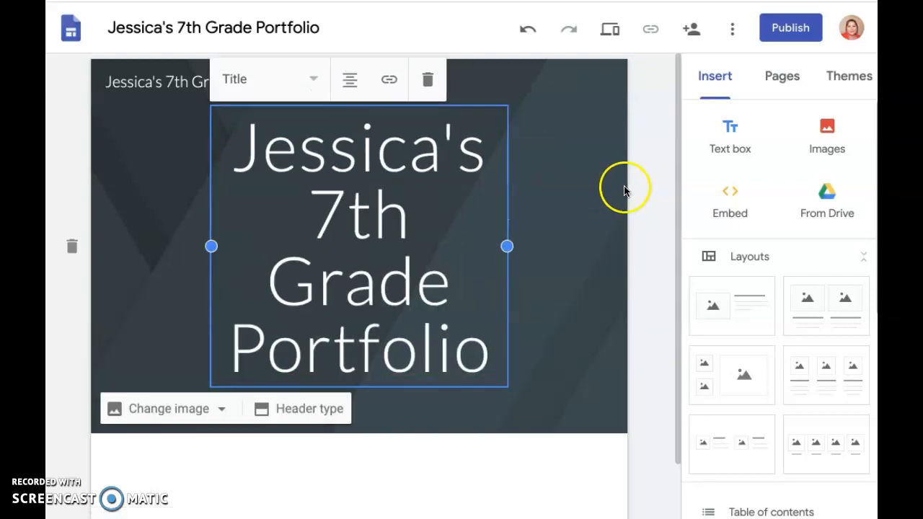
pyautogui.click(650, 264)
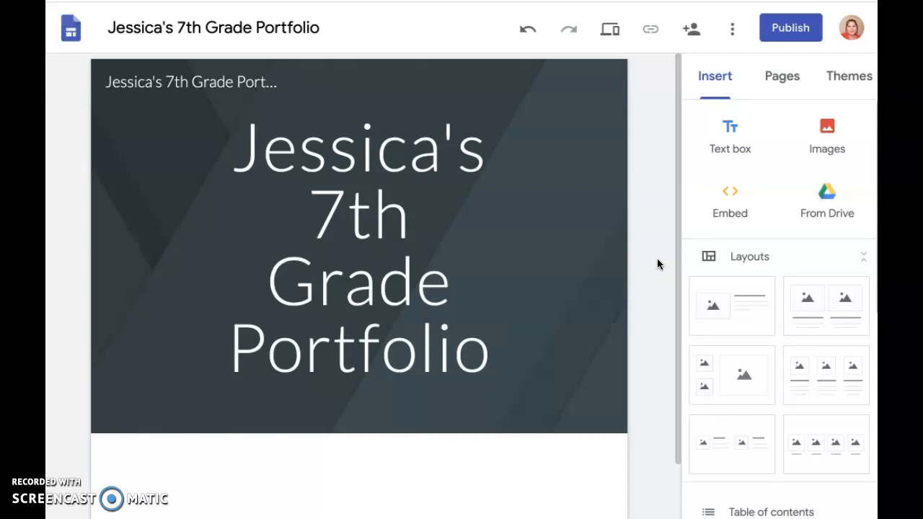
pyautogui.scroll(-2, 656, 264)
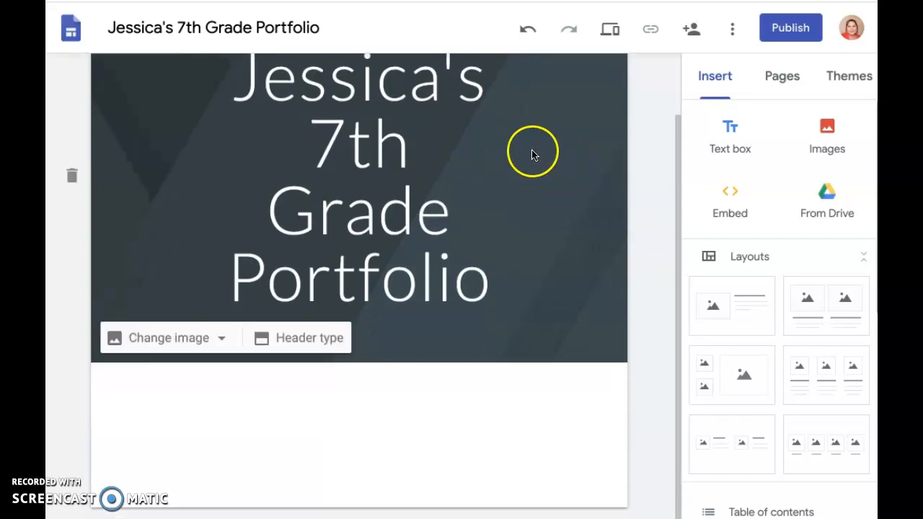
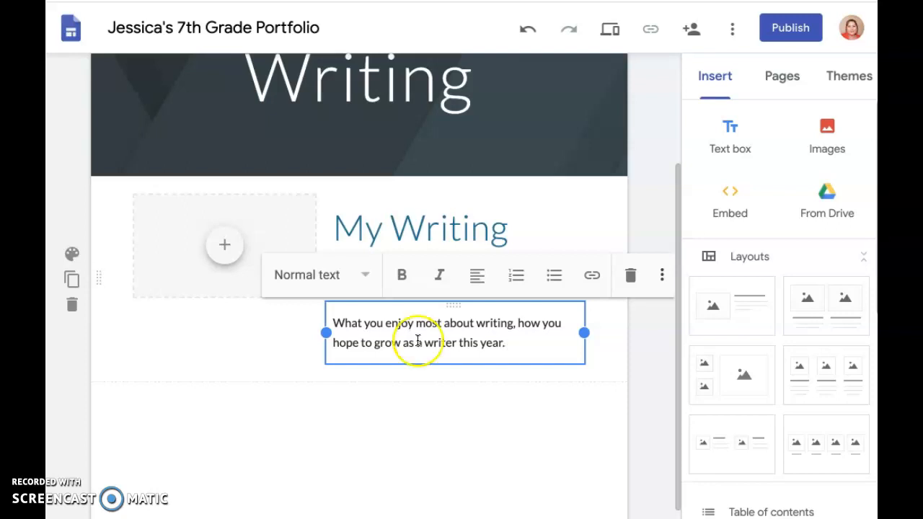
# Step: Search Google images for "poem" to fill the empty image placeholder beside the My Writing Interests heading
pyautogui.click(662, 346)
pyautogui.click(231, 244)
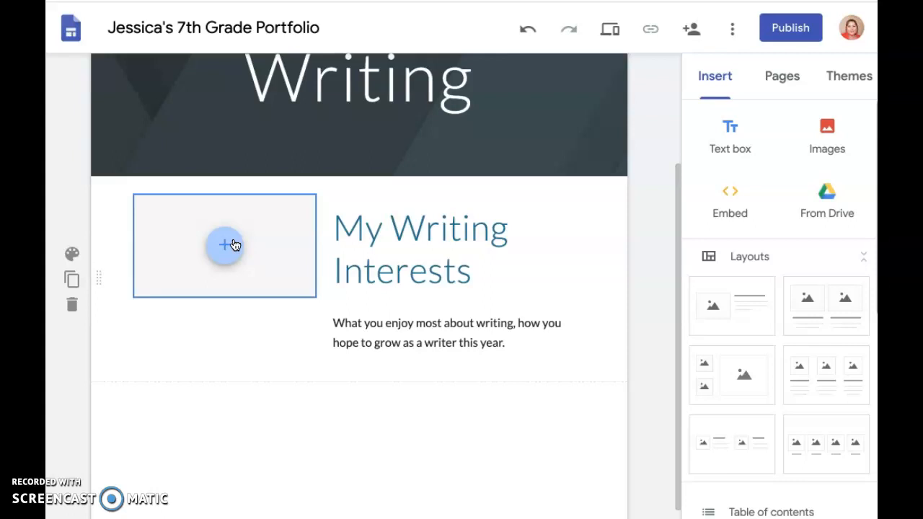
pyautogui.click(416, 302)
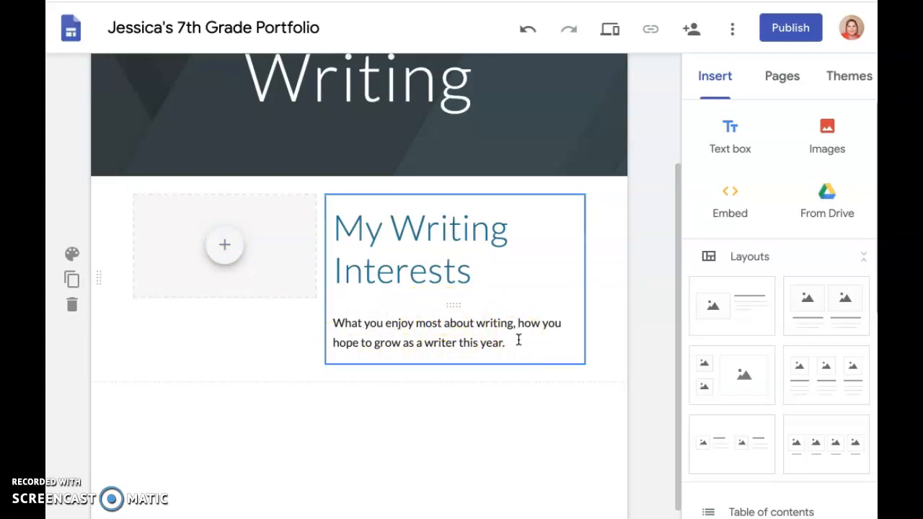
pyautogui.click(237, 258)
pyautogui.click(230, 247)
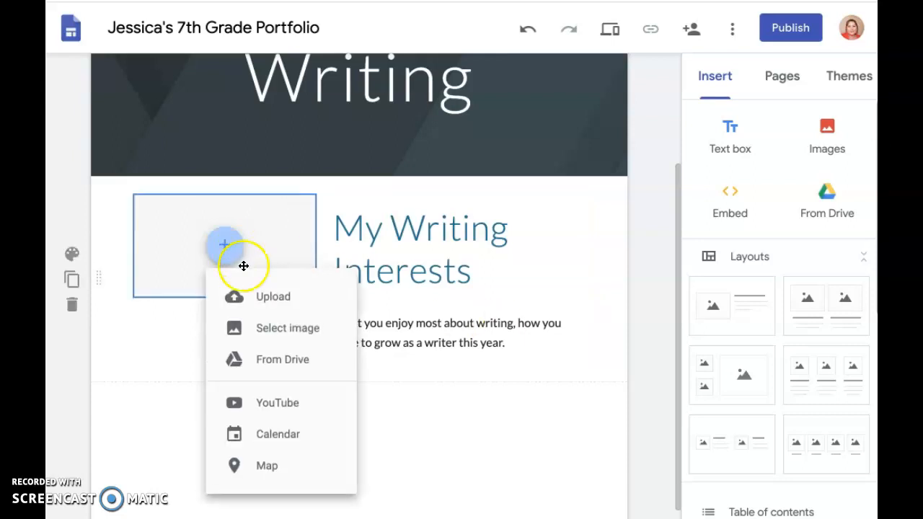
pyautogui.click(299, 326)
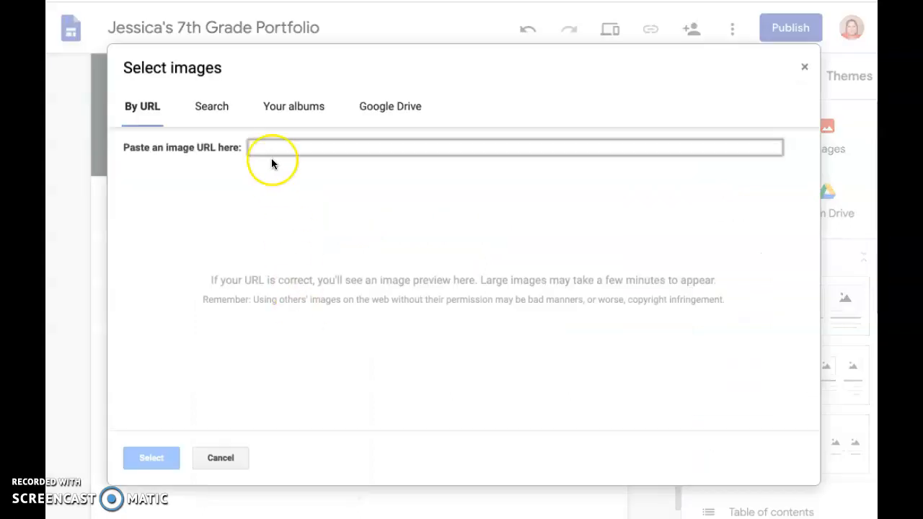
pyautogui.click(202, 106)
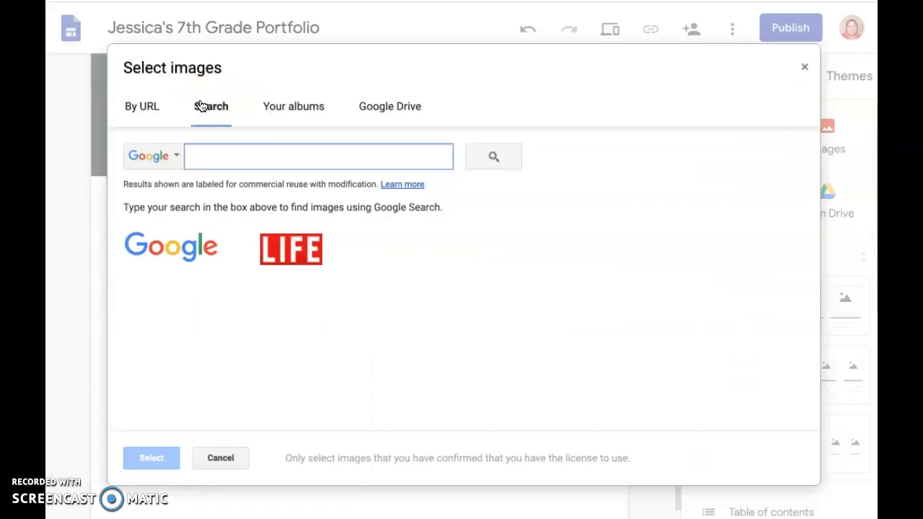
pyautogui.write('poem')
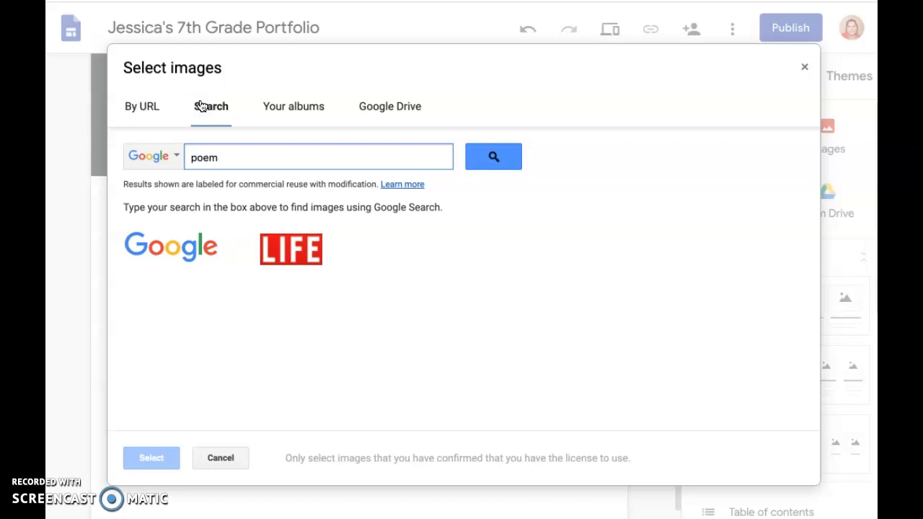
pyautogui.press('Return')
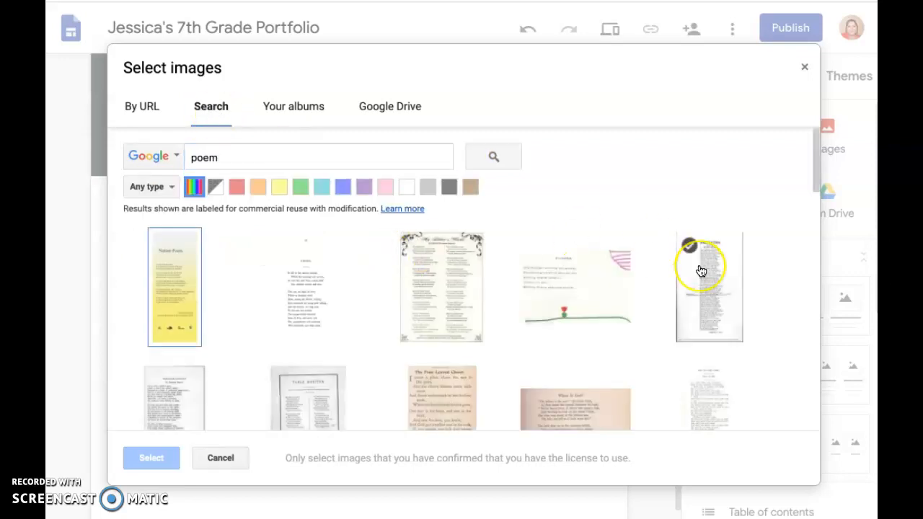
# Step: Insert the photo of the open poetry book from the search results into the placeholder
pyautogui.scroll(-5, 700, 270)
pyautogui.click(316, 275)
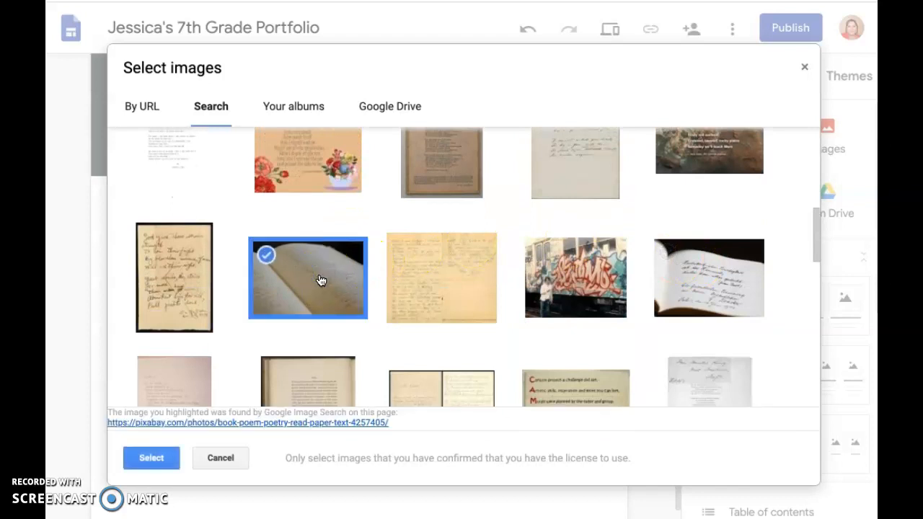
pyautogui.click(149, 457)
pyautogui.click(659, 385)
pyautogui.scroll(1, 654, 368)
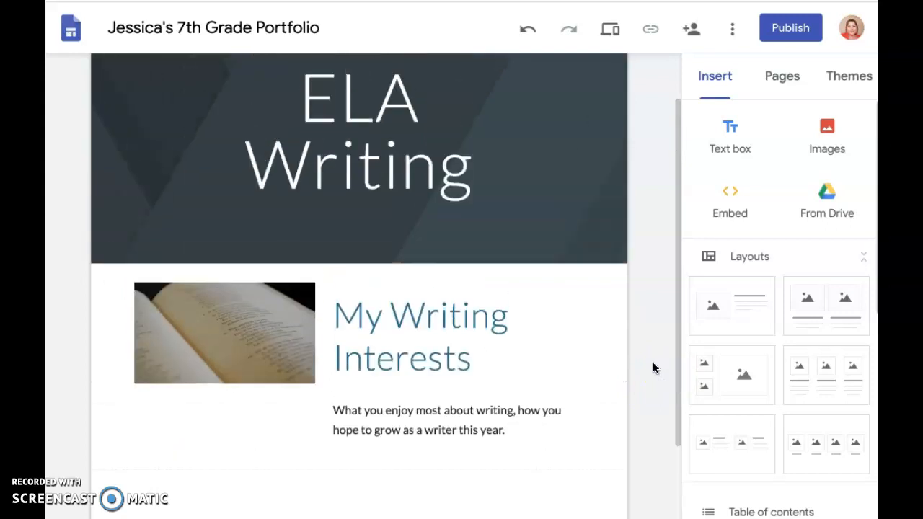
pyautogui.scroll(1, 654, 368)
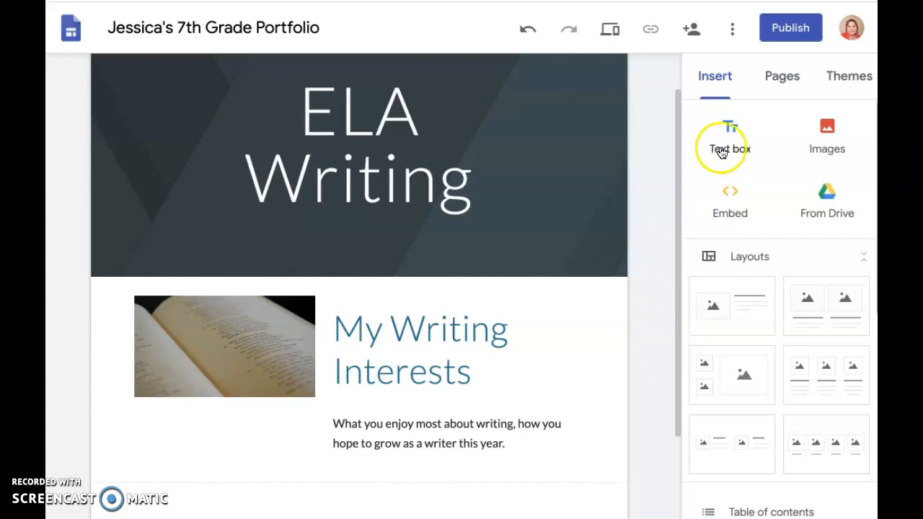
# Step: Start inserting a button on the ELA Writing page and name it "My Blog"
pyautogui.click(718, 94)
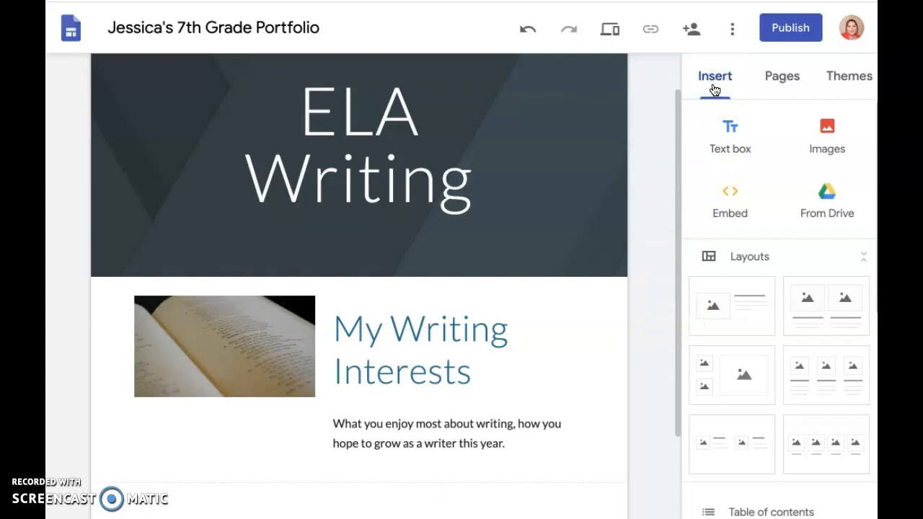
pyautogui.scroll(-5, 737, 190)
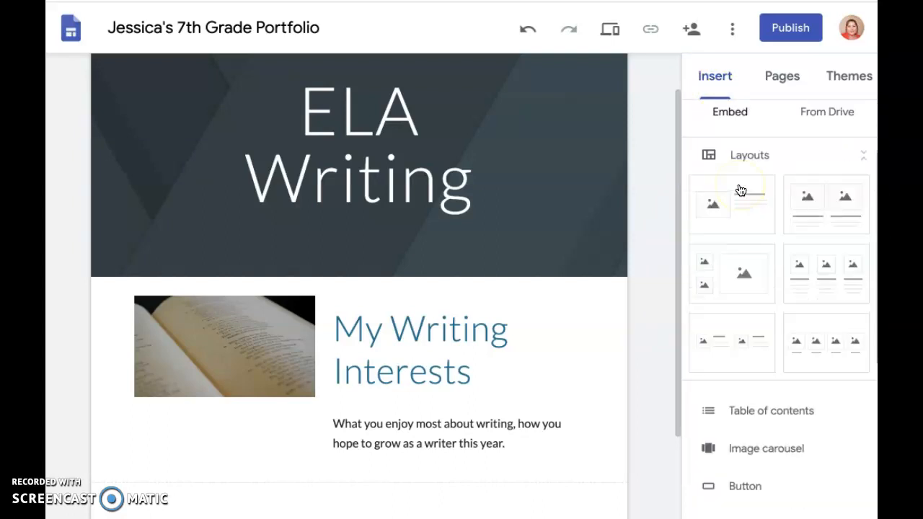
pyautogui.scroll(-1, 738, 190)
pyautogui.click(739, 173)
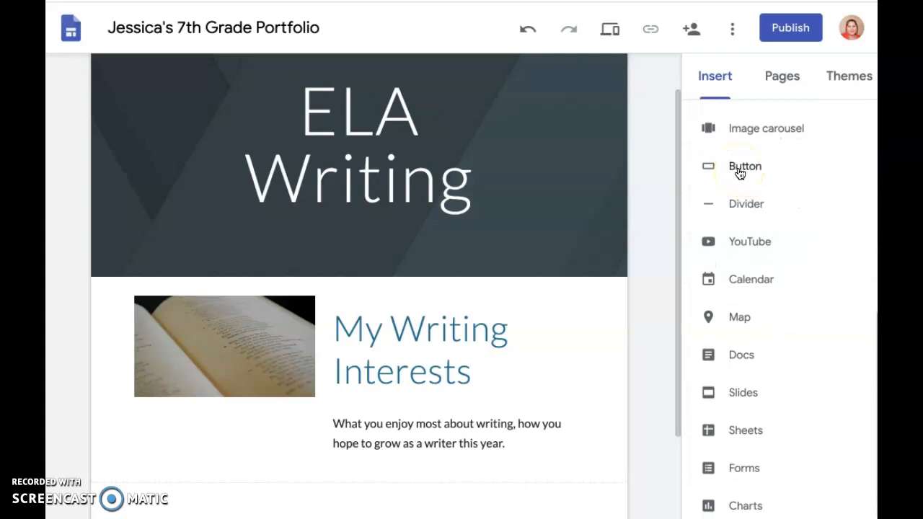
pyautogui.click(739, 145)
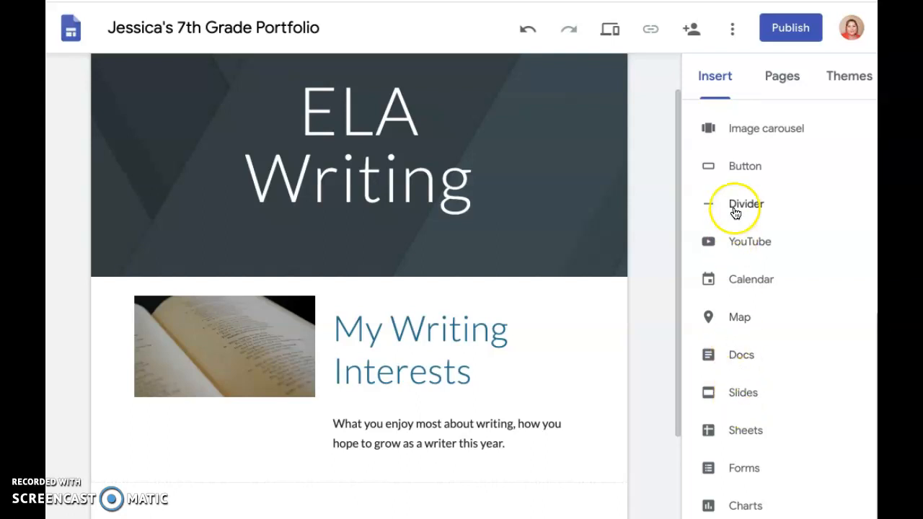
pyautogui.click(736, 170)
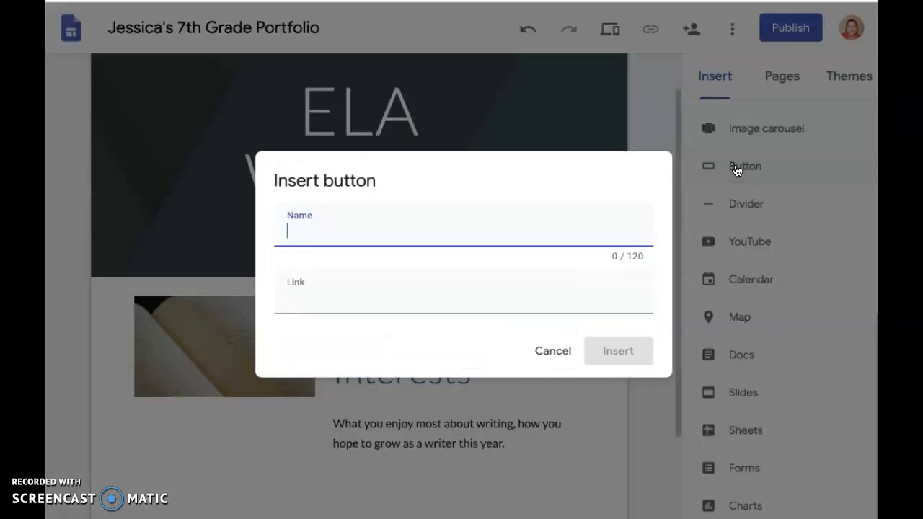
pyautogui.write('My BLog')
pyautogui.press('BackSpace')
pyautogui.press('BackSpace')
pyautogui.press('BackSpace')
pyautogui.write('log')
pyautogui.click(460, 306)
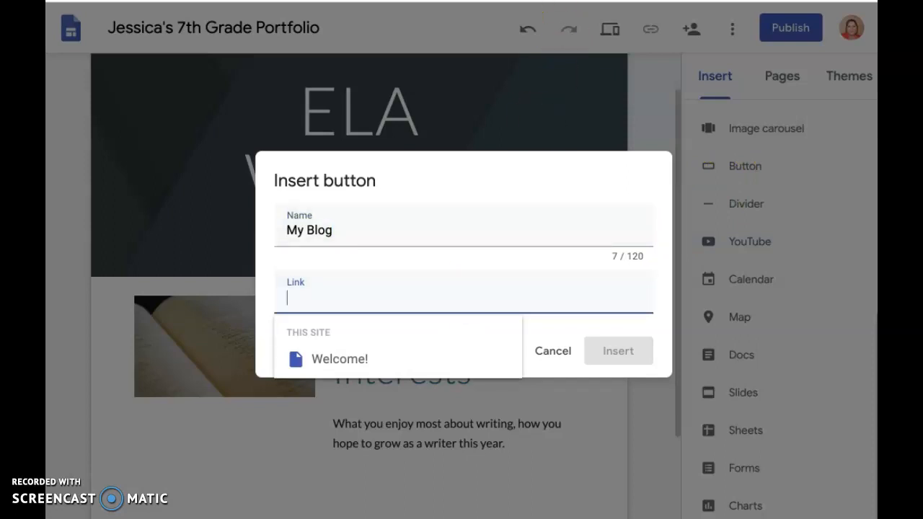
# Step: Switch to Blogger, view the public blog, copy its web address, and return to the site editor
pyautogui.hotkey('ctrl', 'Tab')
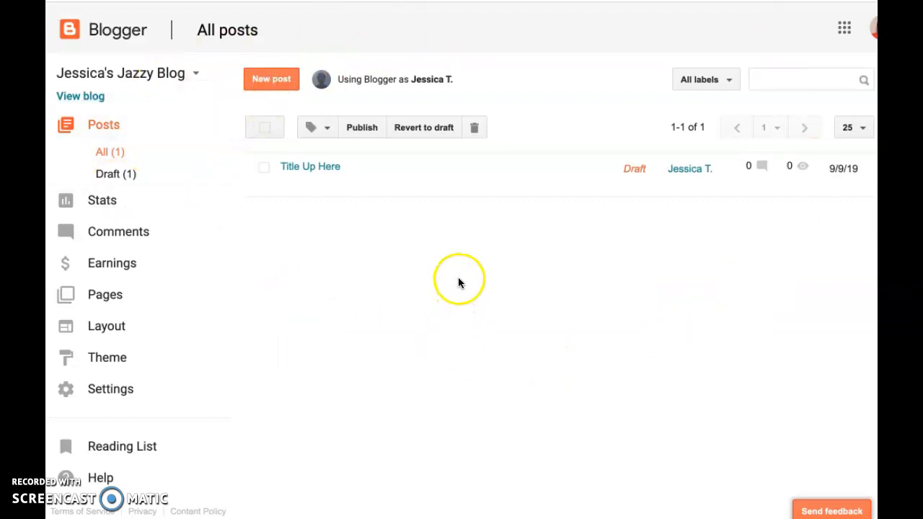
pyautogui.moveTo(427, 197)
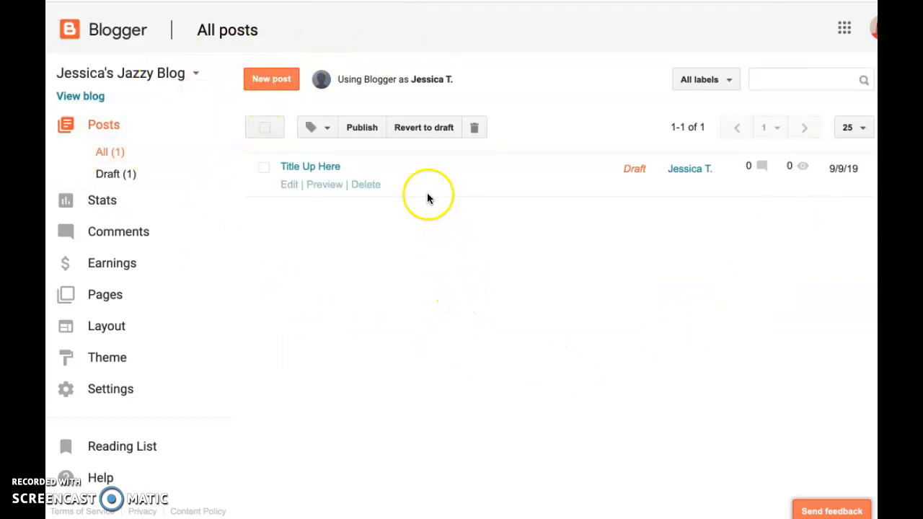
pyautogui.click(80, 97)
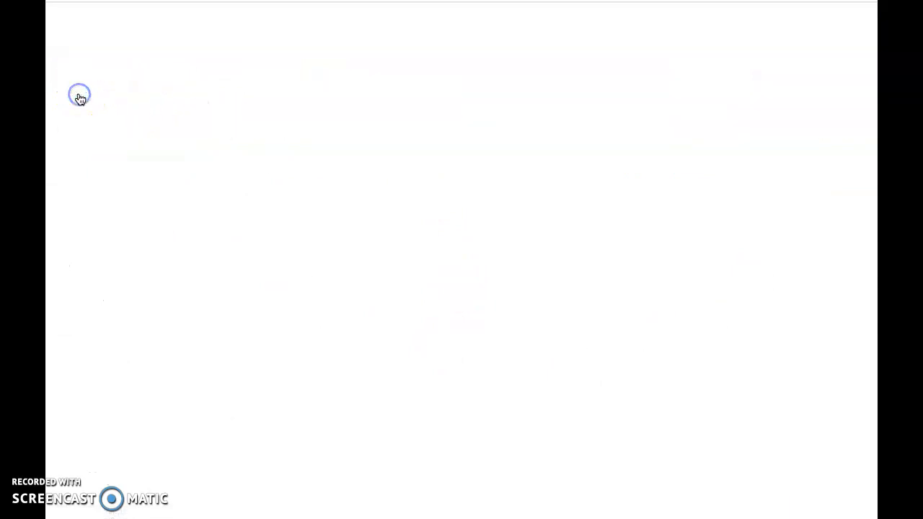
pyautogui.click(160, 58)
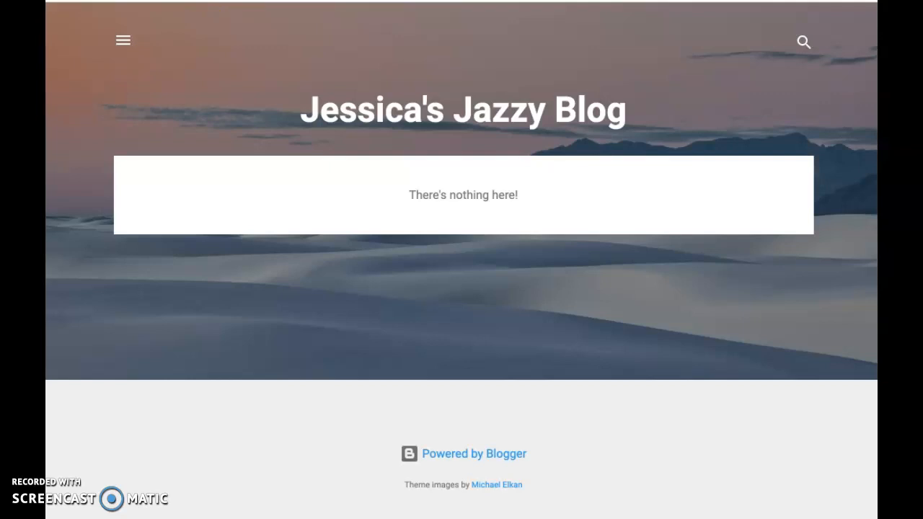
pyautogui.hotkey('ctrl', 'shift', 'Tab')
pyautogui.hotkey('ctrl', 'shift', 'Tab')
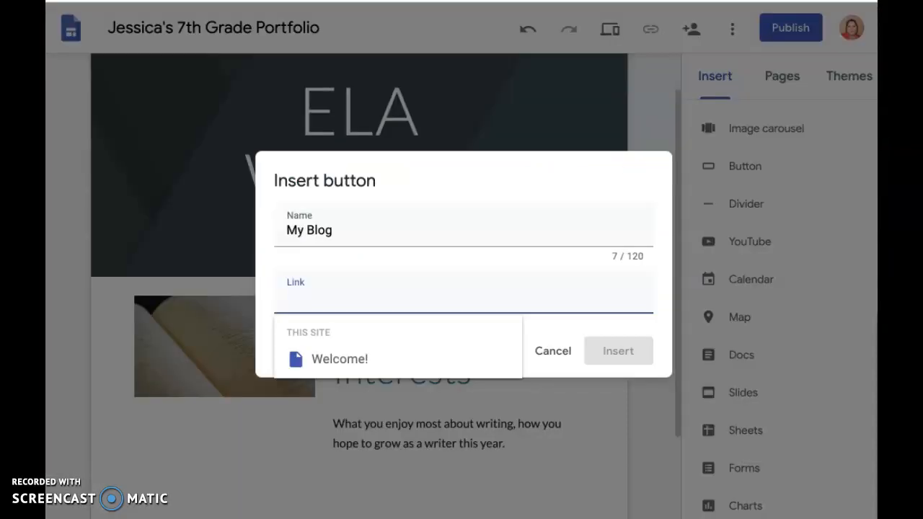
# Step: Paste the copied blog address as the My Blog button's link and insert the button
pyautogui.click(310, 299)
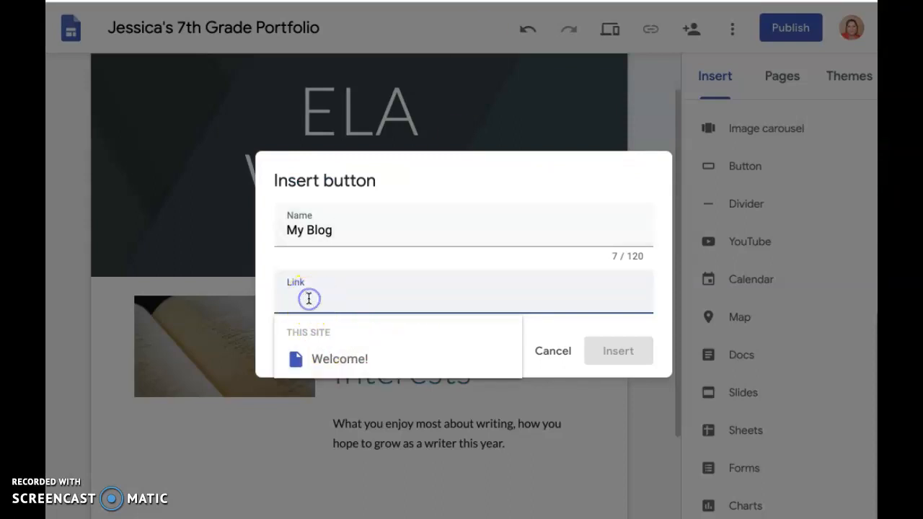
pyautogui.write('https://jessicasjazzyblog2019.blogspot.com/')
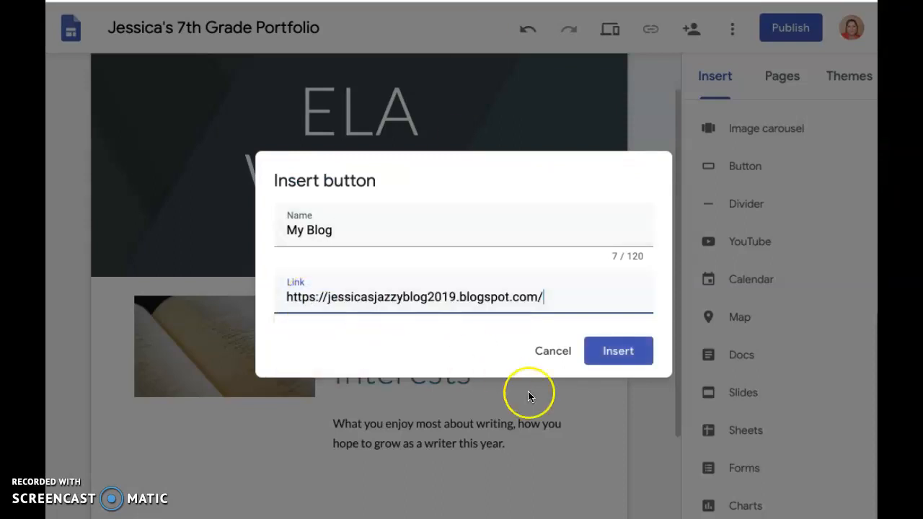
pyautogui.click(619, 352)
# Step: Widen the My Blog button to match the book photo and move it directly beneath the photo
pyautogui.click(343, 287)
pyautogui.click(157, 432)
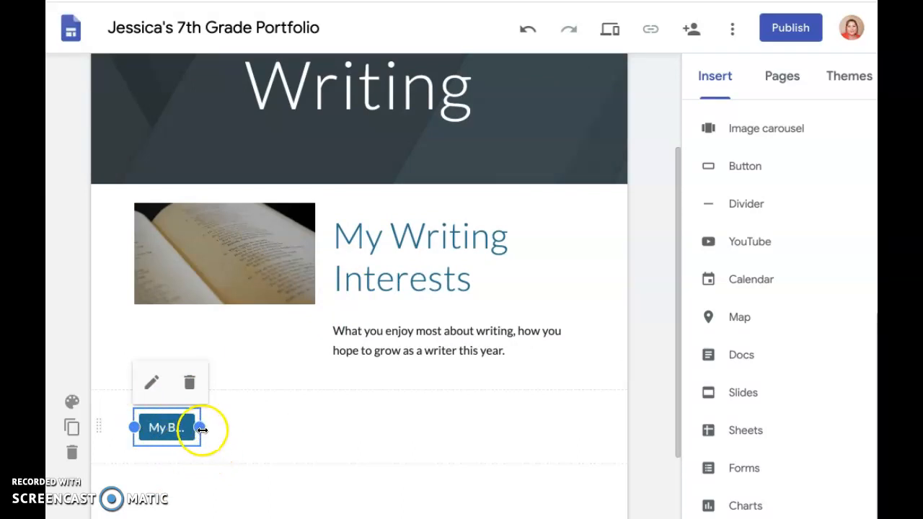
pyautogui.moveTo(157, 426); pyautogui.dragTo(150, 335)
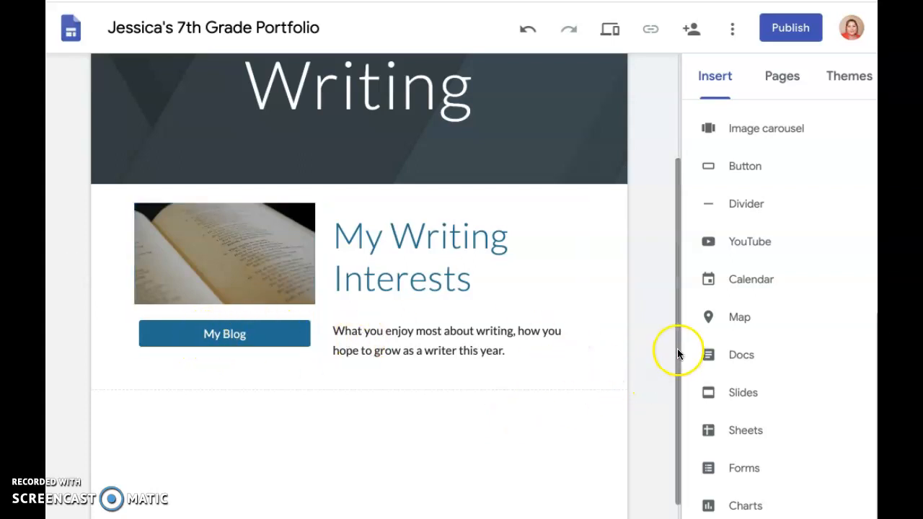
# Step: Review the ELA Writing page's content, check the Welcome! page, and return to the ELA Writing page
pyautogui.scroll(-1, 671, 222)
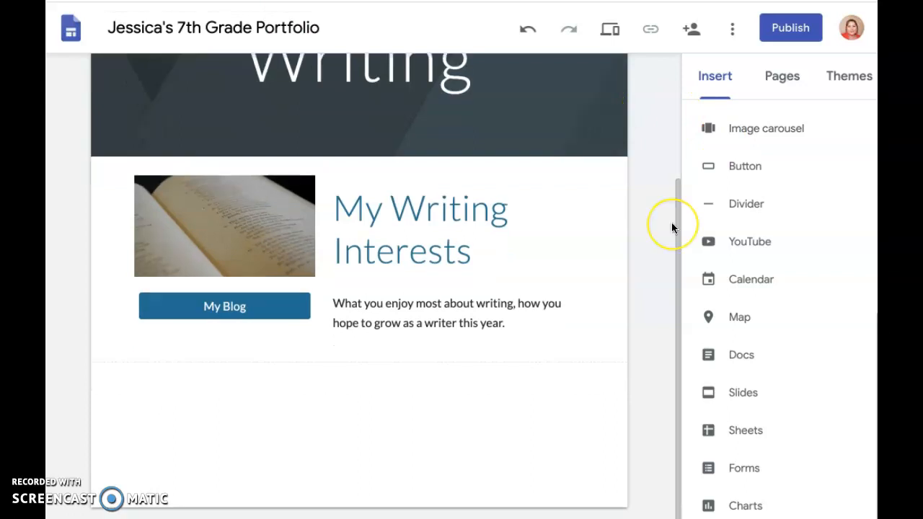
pyautogui.scroll(3, 671, 222)
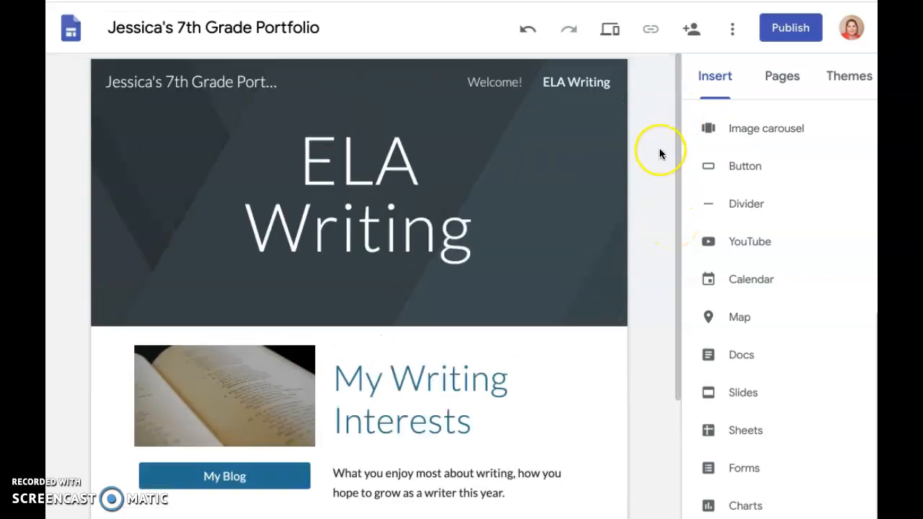
pyautogui.scroll(-1, 658, 152)
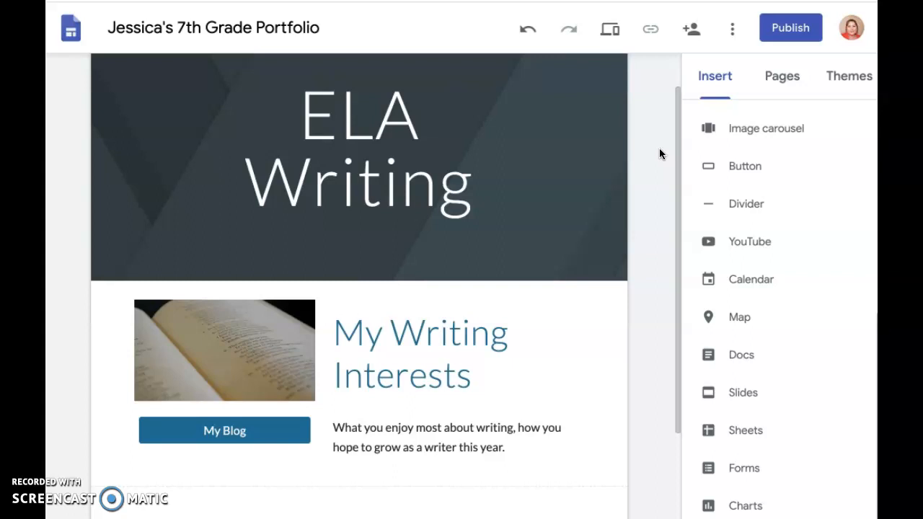
pyautogui.scroll(2, 659, 153)
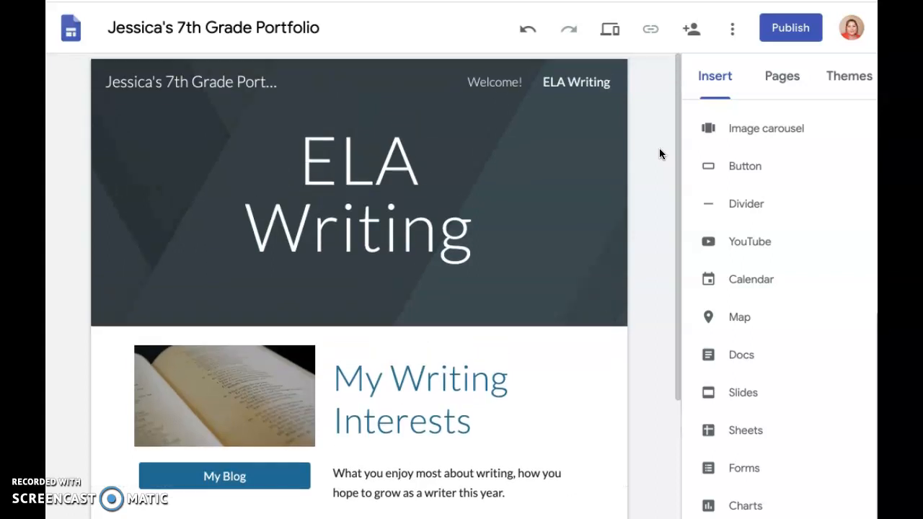
pyautogui.click(782, 81)
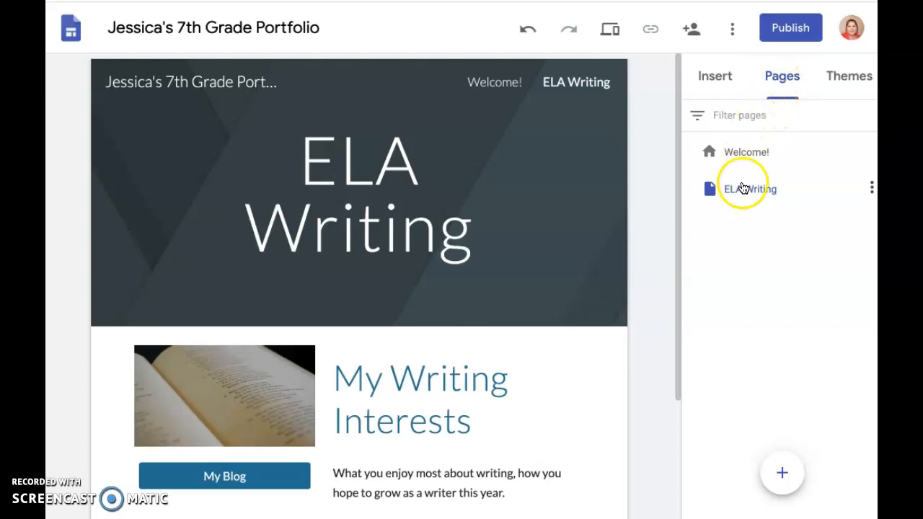
pyautogui.click(728, 155)
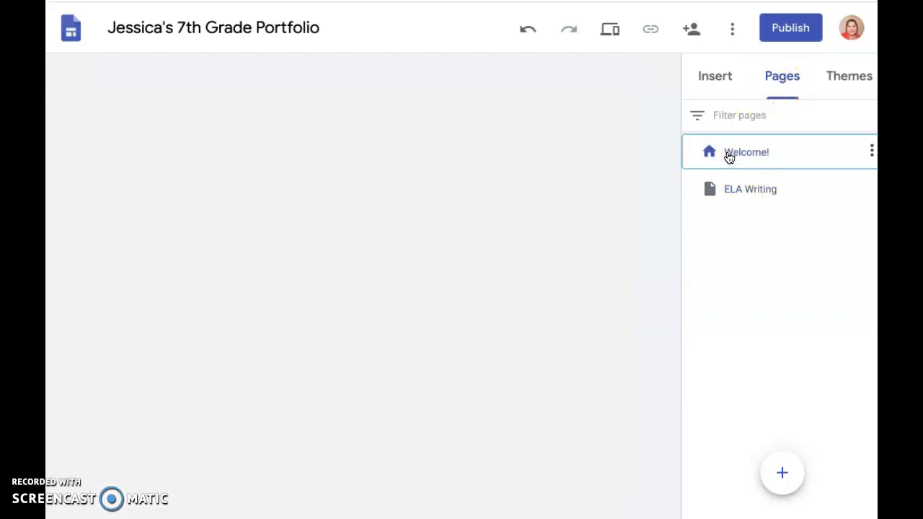
pyautogui.scroll(-1, 616, 200)
pyautogui.scroll(-1, 617, 200)
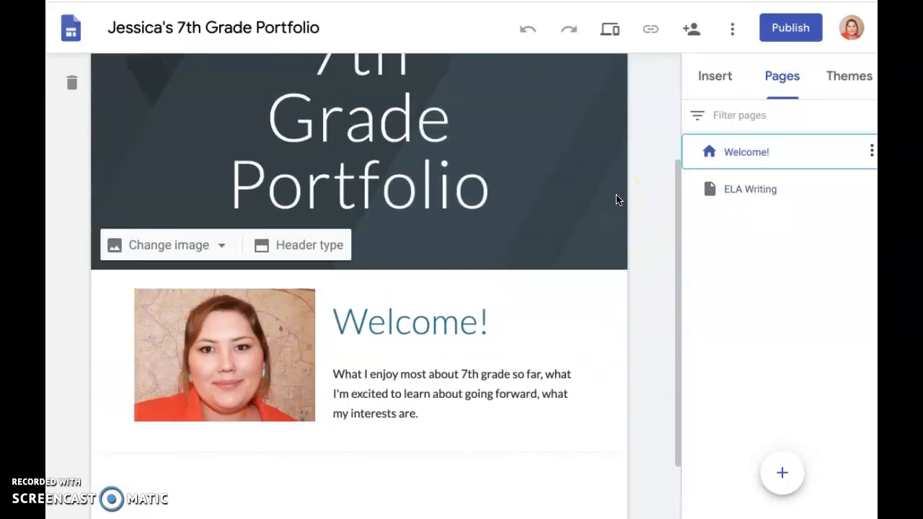
pyautogui.scroll(2, 623, 183)
pyautogui.click(771, 192)
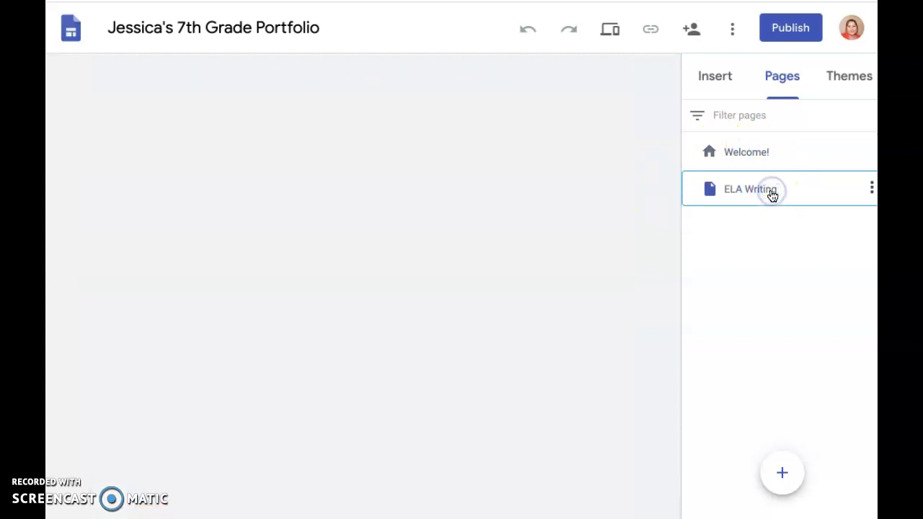
pyautogui.scroll(-1, 663, 266)
pyautogui.scroll(1, 663, 266)
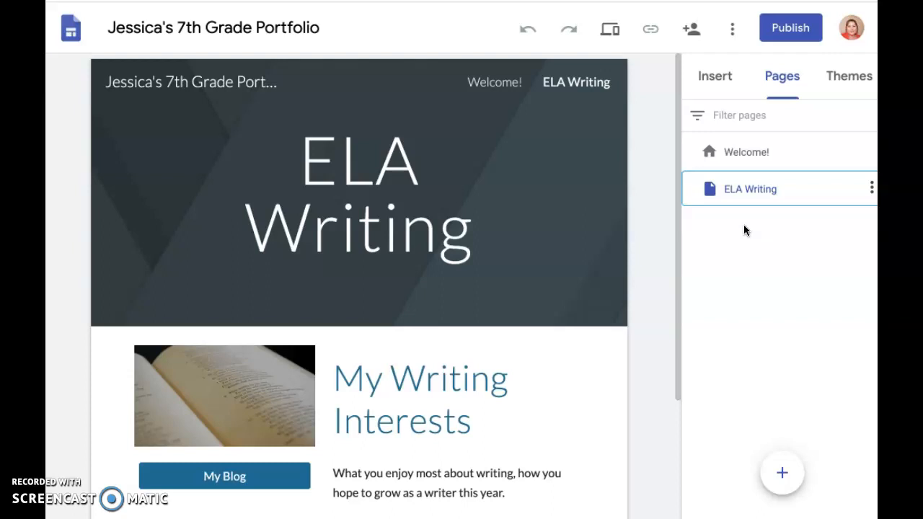
# Step: Add a subpage named Speaking & Listening under the ELA Writing page
pyautogui.moveTo(753, 194)
pyautogui.mouseDown()
pyautogui.moveTo(713, 189)
pyautogui.moveTo(793, 199)
pyautogui.moveTo(746, 189)
pyautogui.mouseUp()
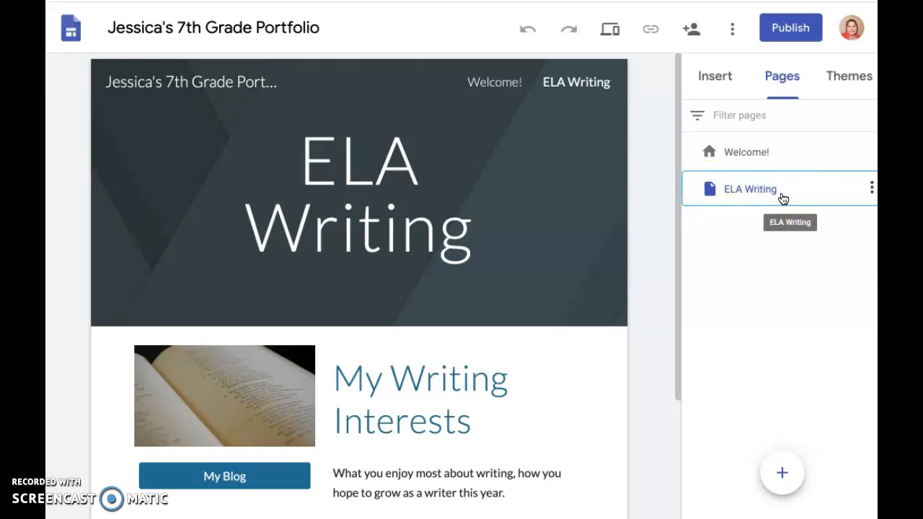
pyautogui.click(872, 189)
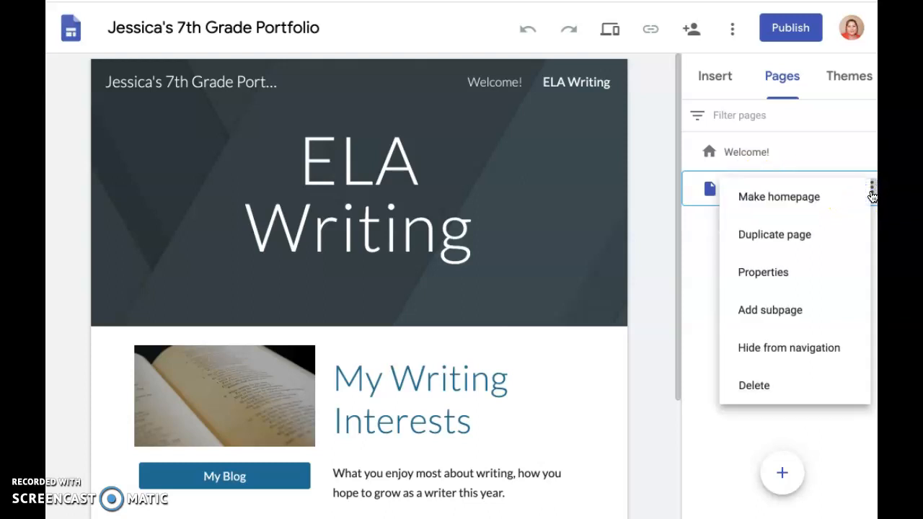
pyautogui.click(771, 311)
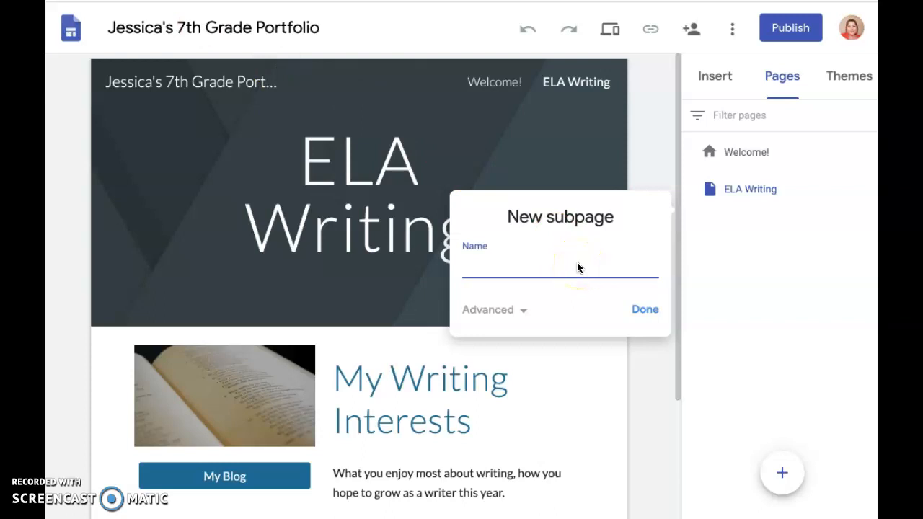
pyautogui.write('Speaking & Listening')
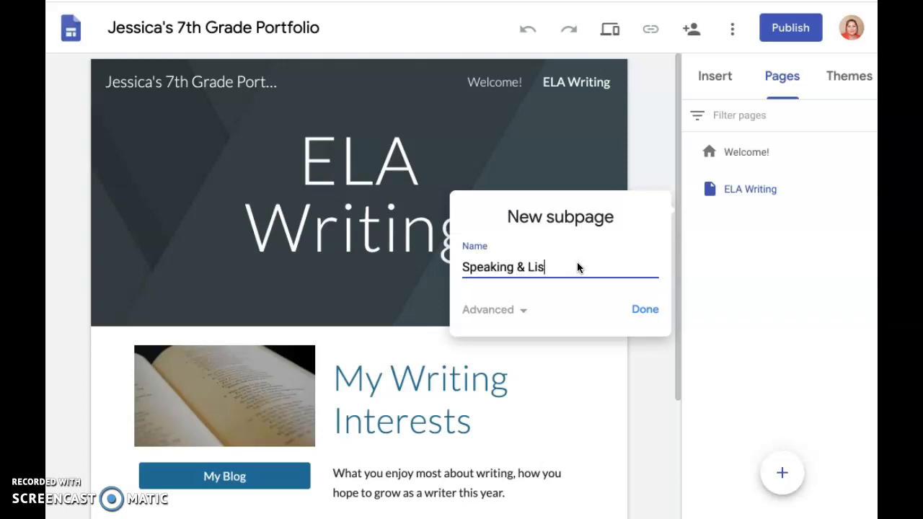
pyautogui.click(652, 306)
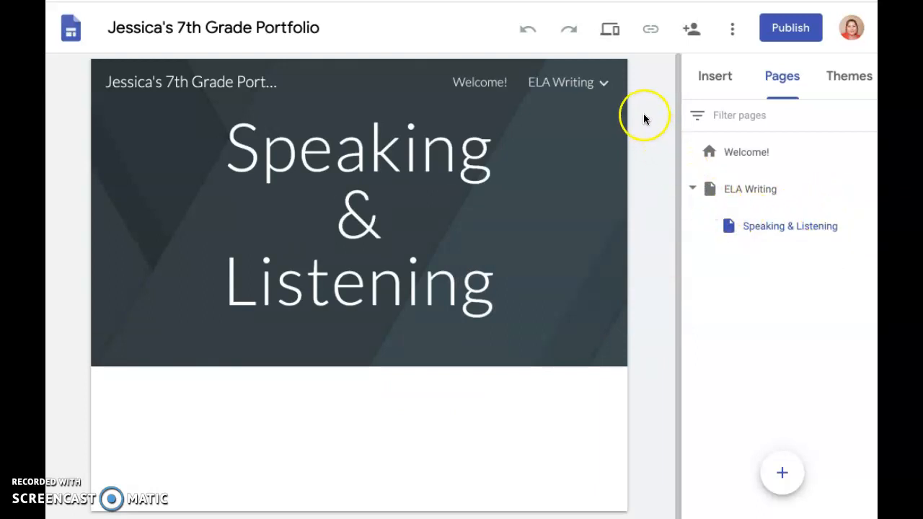
# Step: Check the ELA Writing navigation entry and add a subpage named Narrative Writing under ELA Writing
pyautogui.moveTo(605, 87)
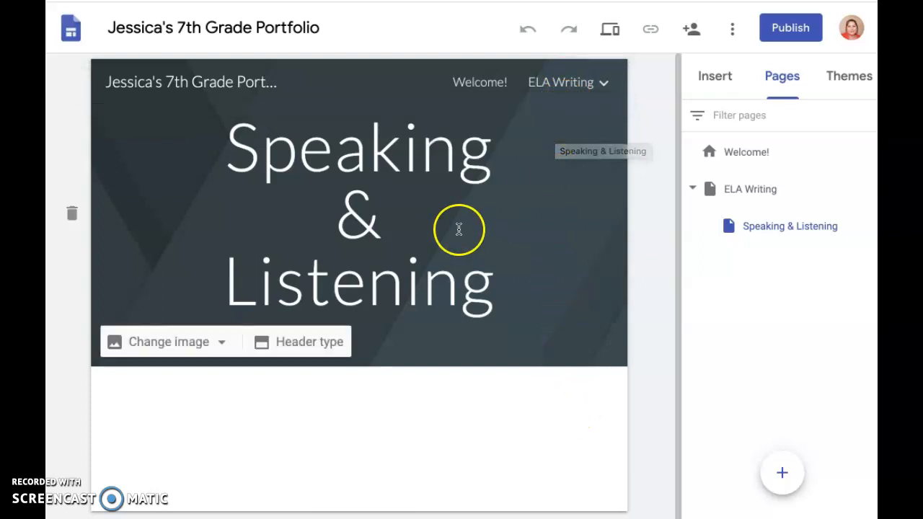
pyautogui.scroll(-1, 634, 419)
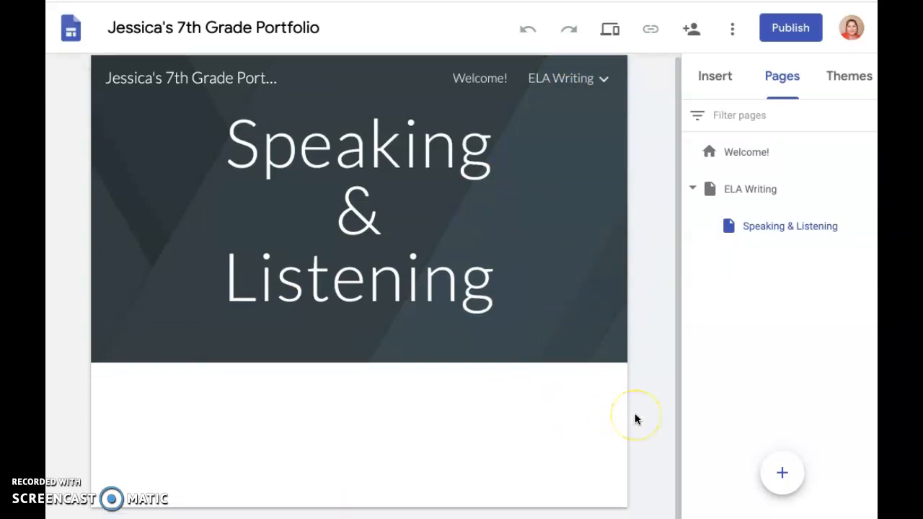
pyautogui.scroll(1, 634, 415)
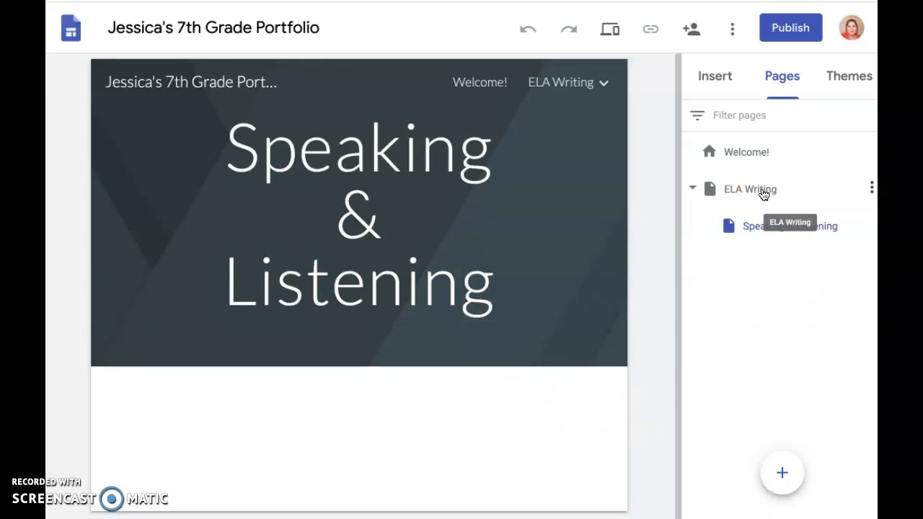
pyautogui.click(872, 190)
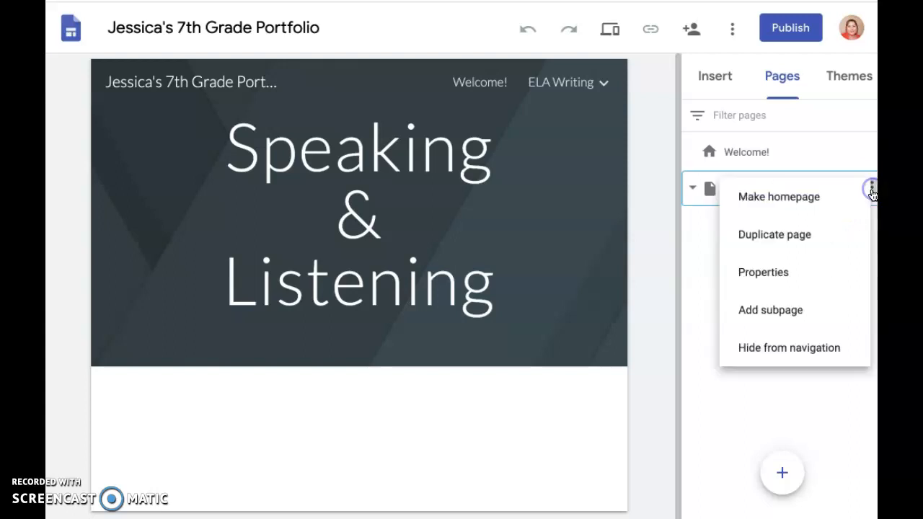
pyautogui.click(841, 315)
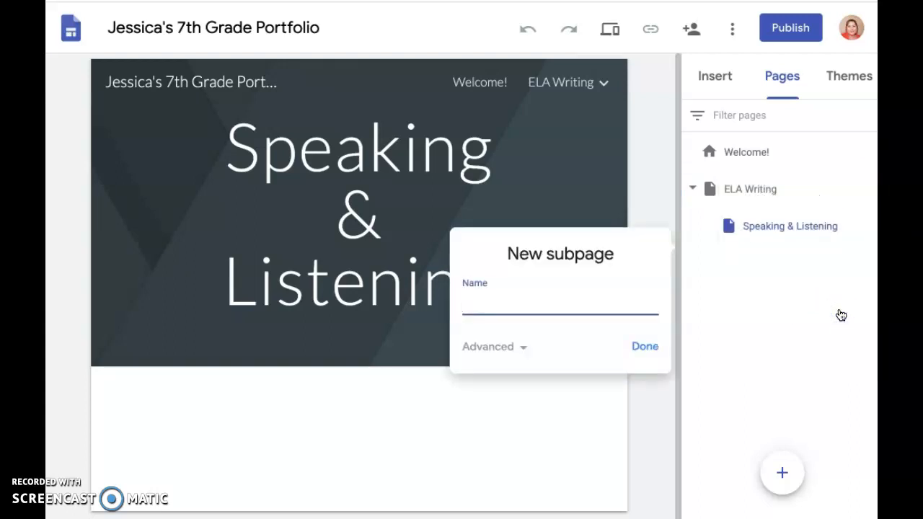
pyautogui.write('Narrative Writing')
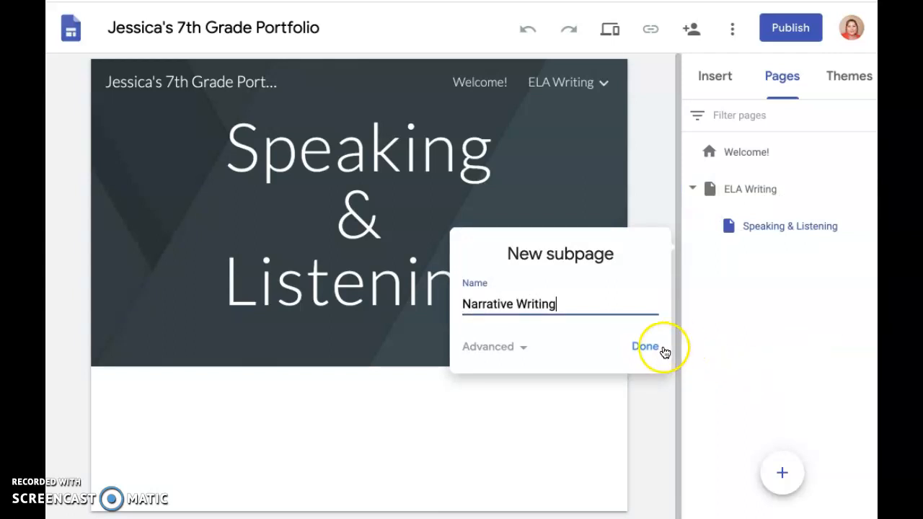
pyautogui.click(662, 351)
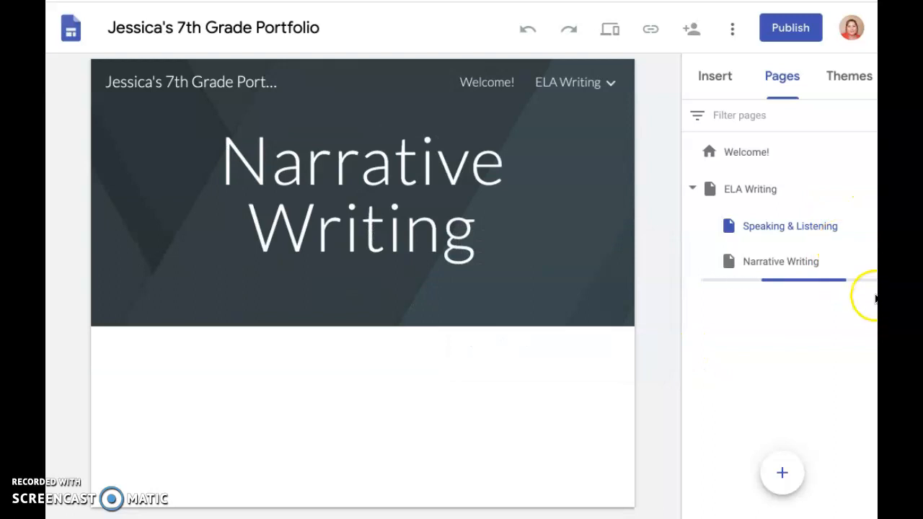
# Step: Add a subpage named Informative/Expository Writing under the ELA Writing page
pyautogui.click(871, 226)
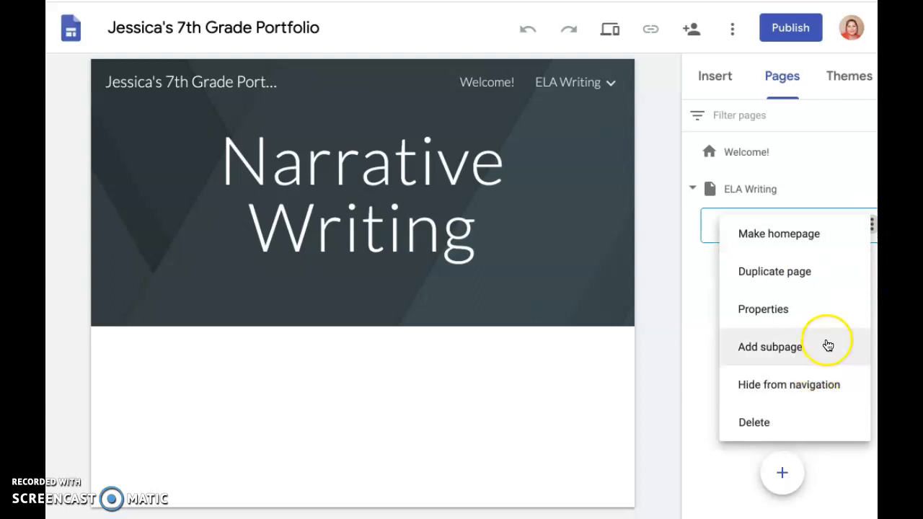
pyautogui.click(704, 348)
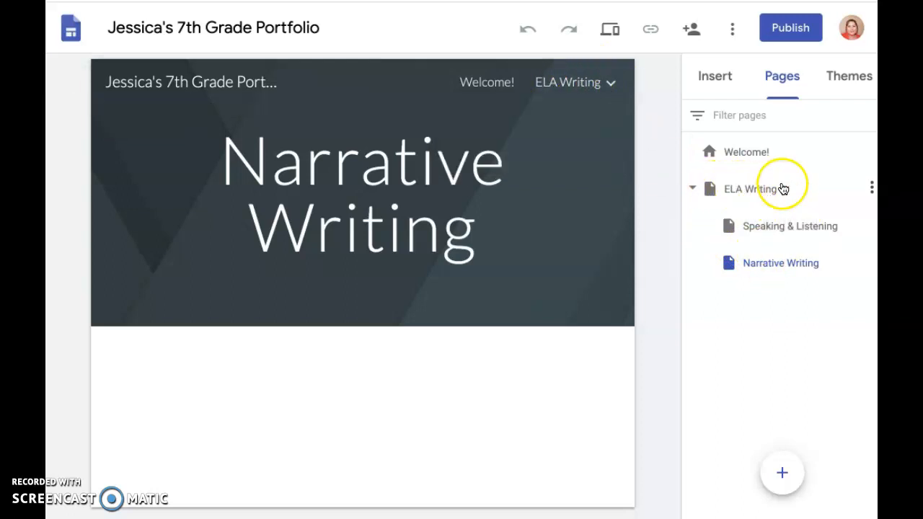
pyautogui.click(872, 189)
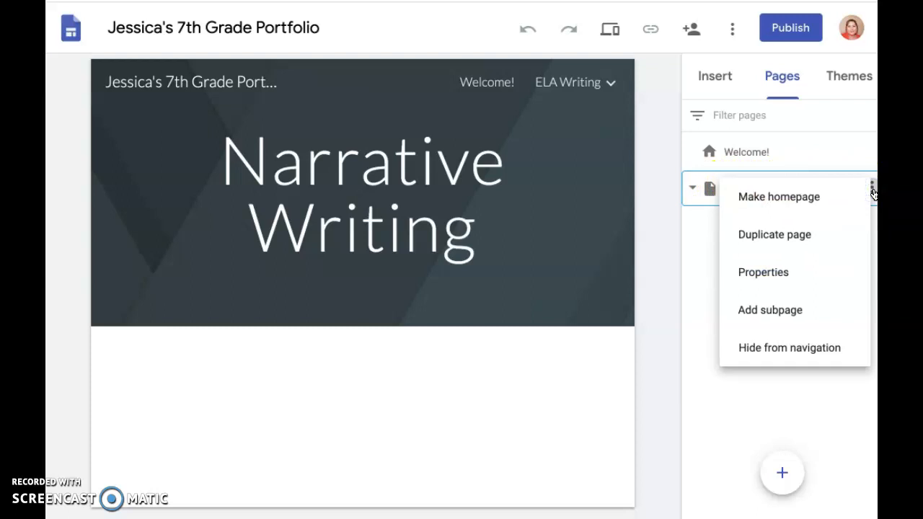
pyautogui.click(810, 309)
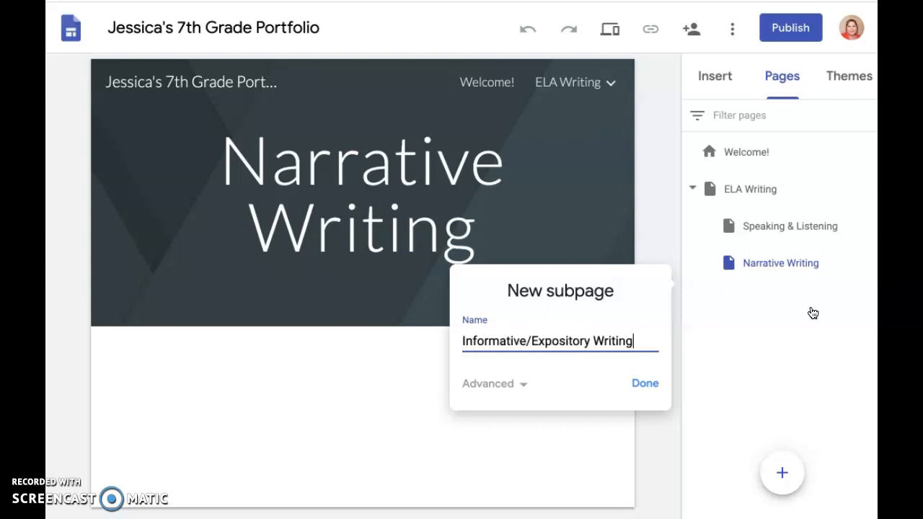
pyautogui.click(649, 387)
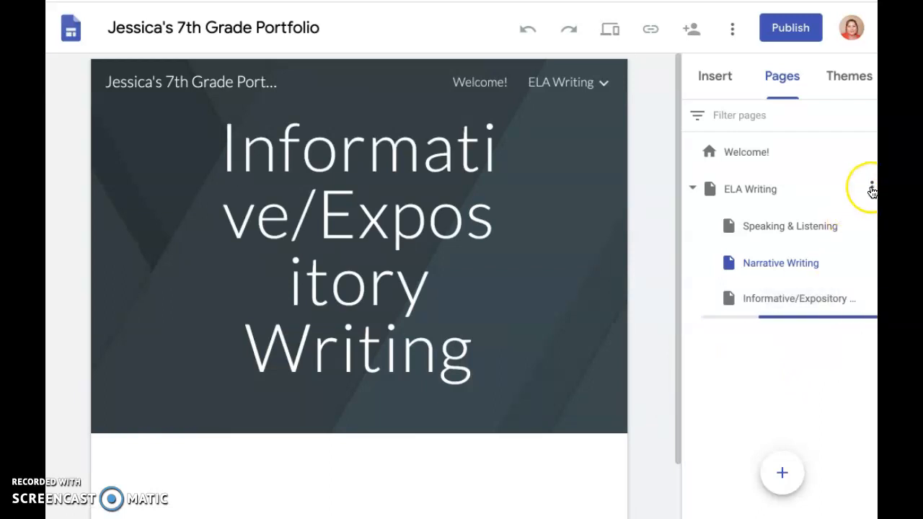
# Step: Start another subpage under ELA Writing and enter "Argumentataive" in its name
pyautogui.click(872, 189)
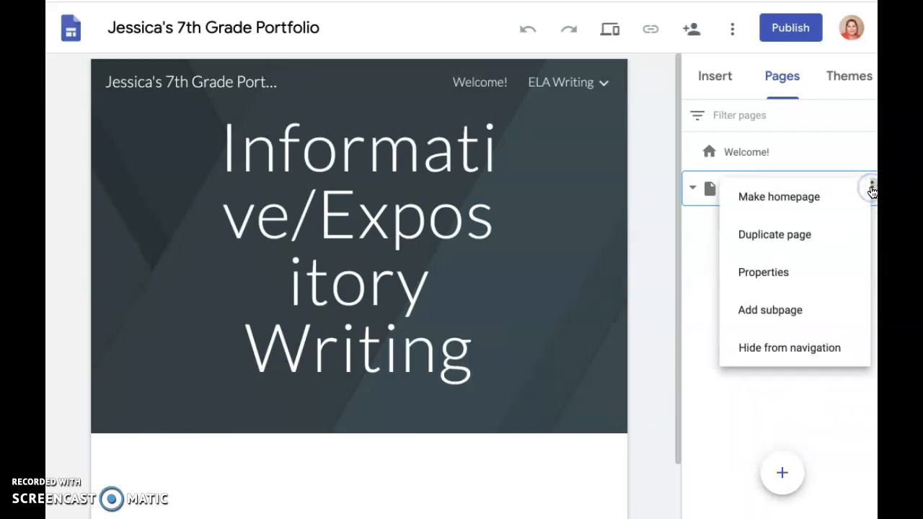
pyautogui.click(833, 310)
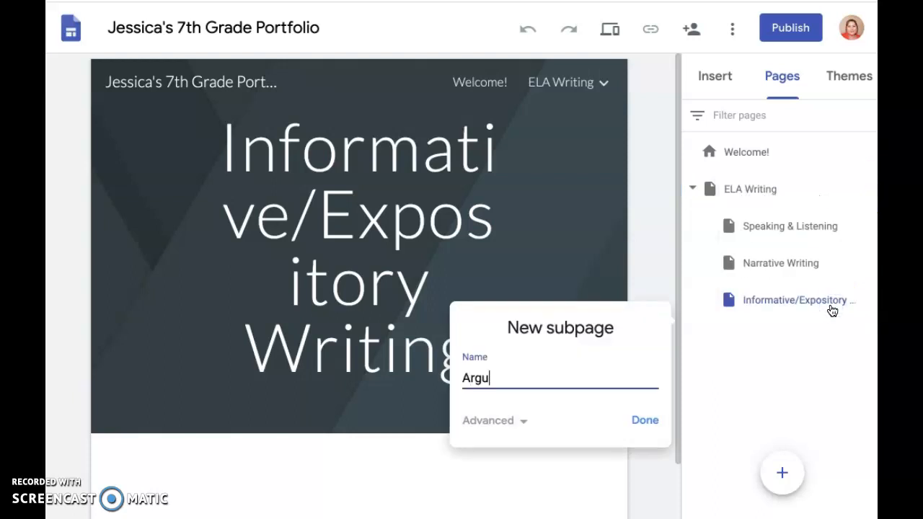
pyautogui.write('Argumentataive W')
pyautogui.press('BackSpace')
pyautogui.press('BackSpace')
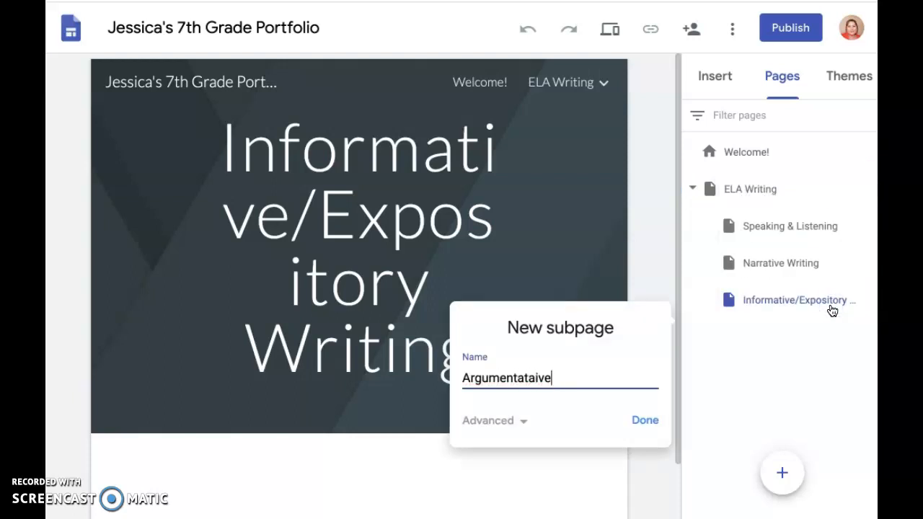